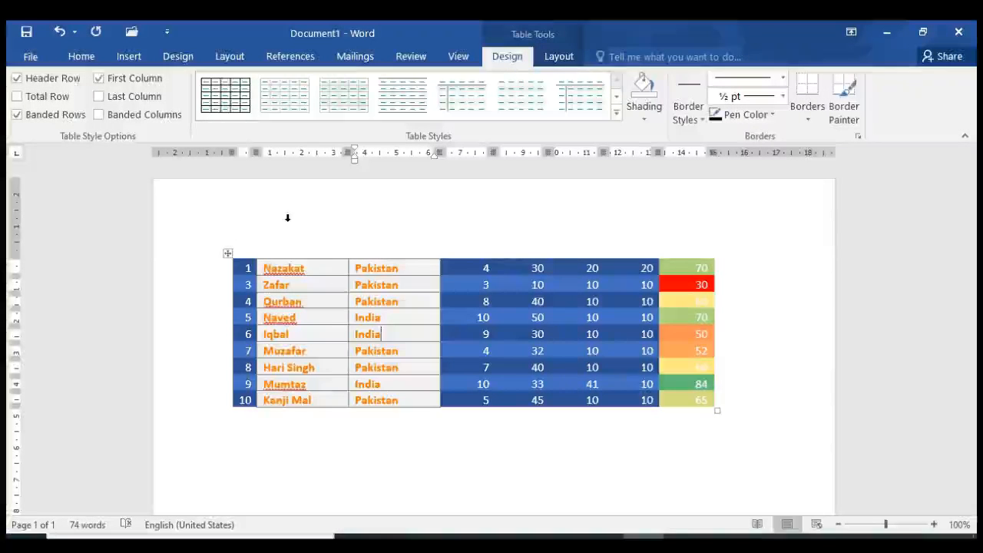
click(277, 88)
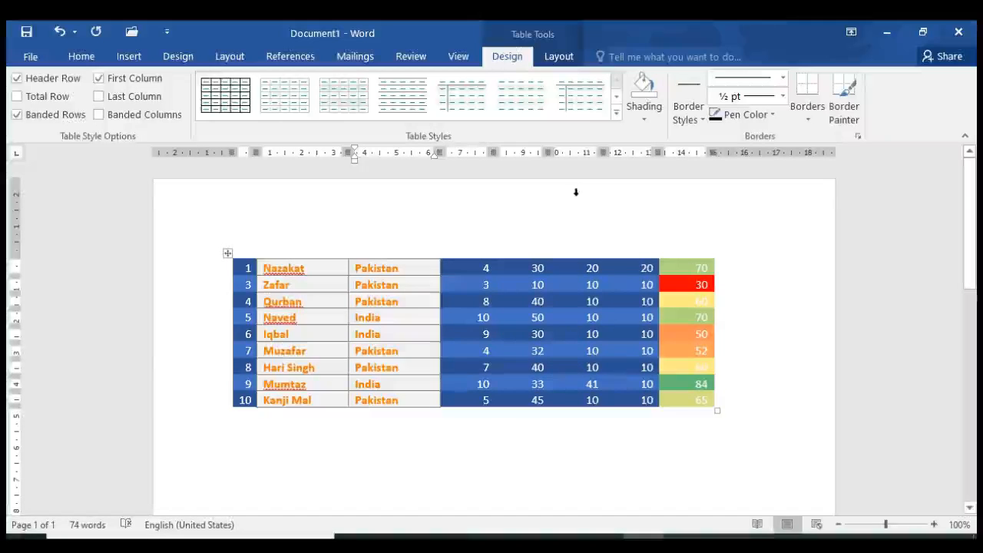
click(129, 57)
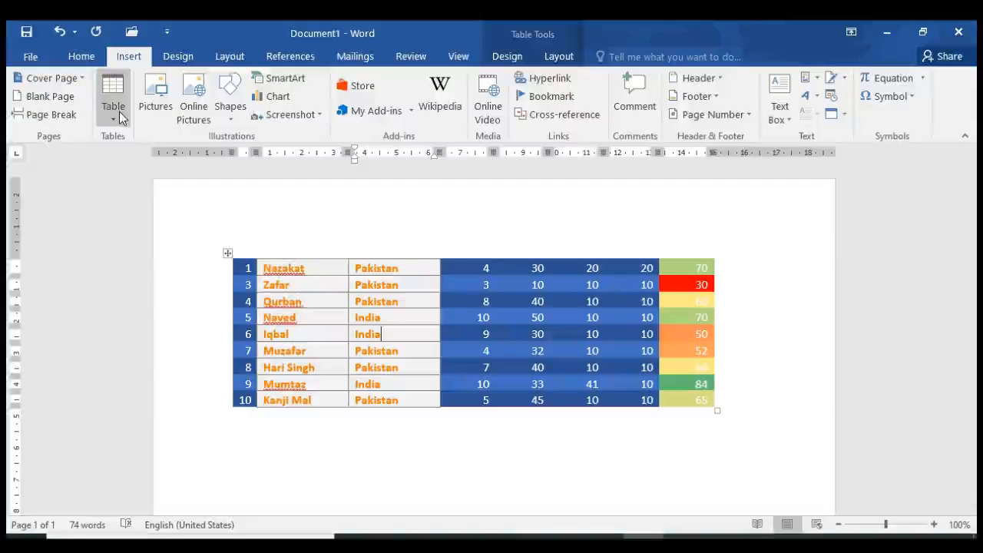
click(116, 115)
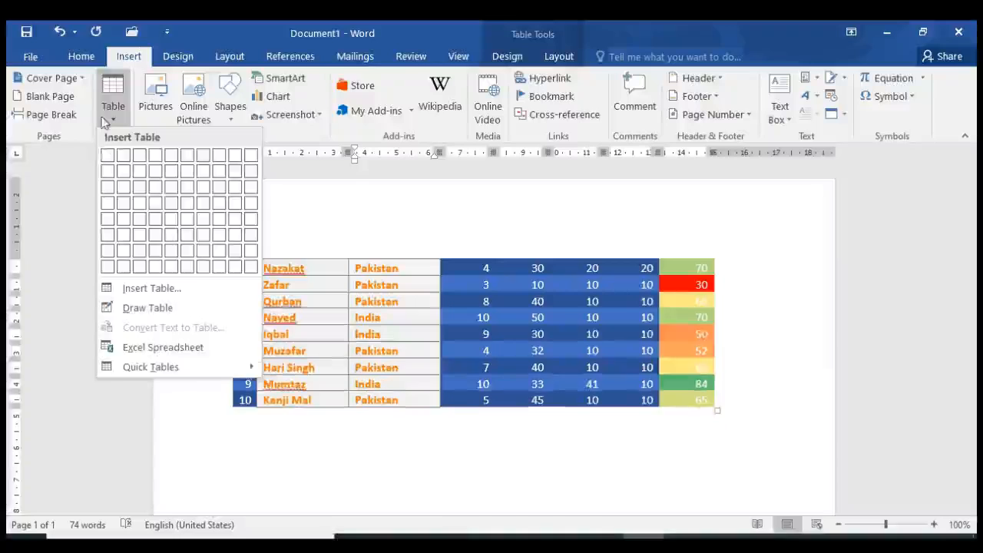
click(121, 59)
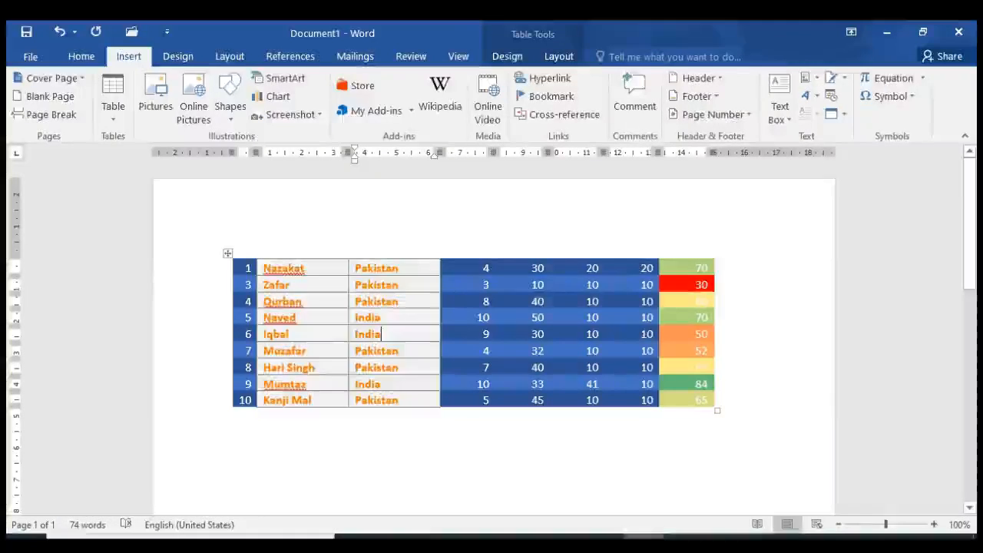
Step: Select the whole table and apply the green Grid Table 5 Dark - Accent 6 style
click(228, 253)
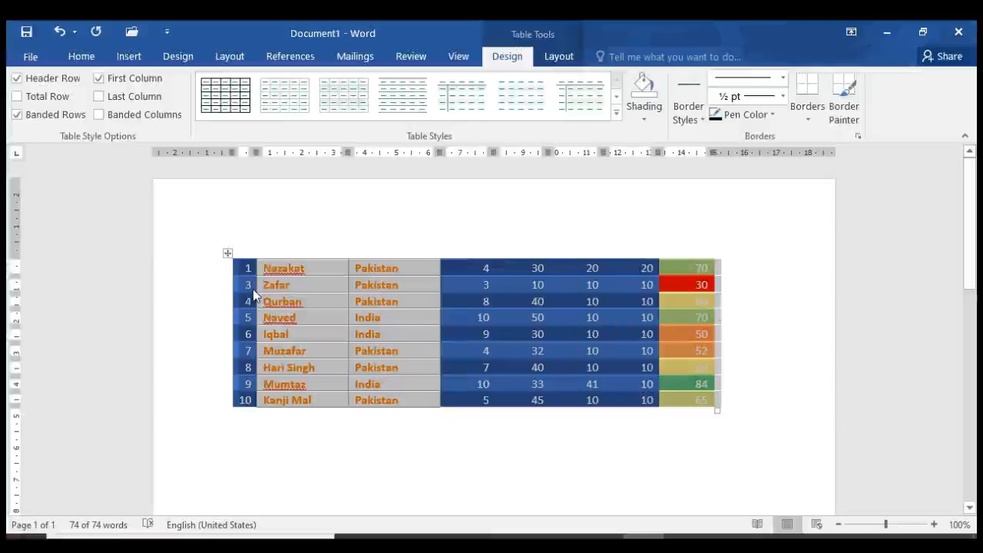
click(227, 254)
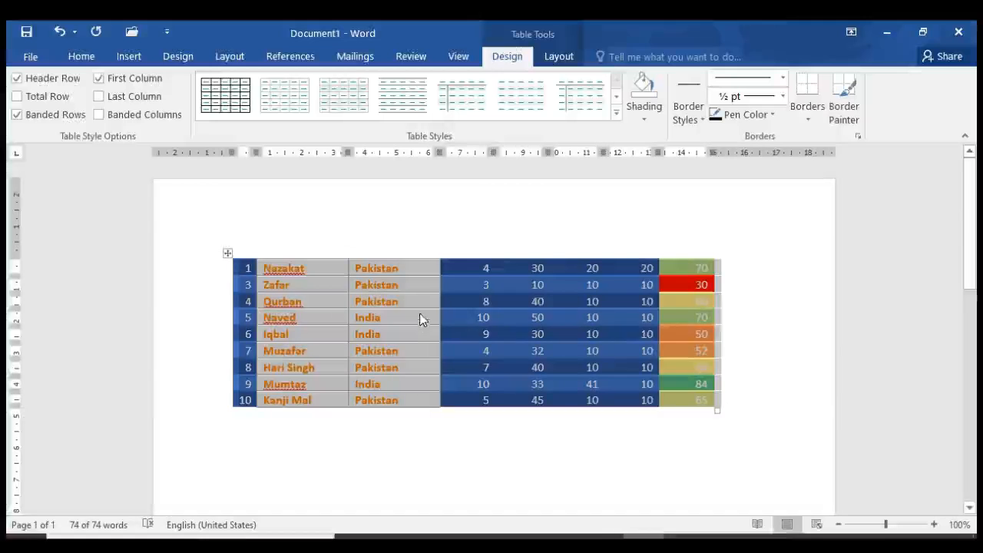
click(405, 291)
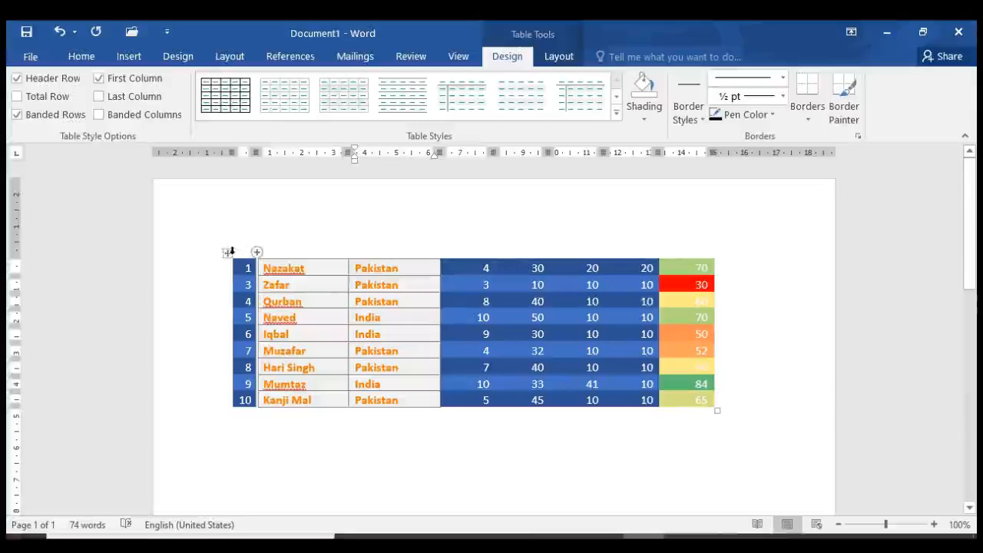
click(228, 254)
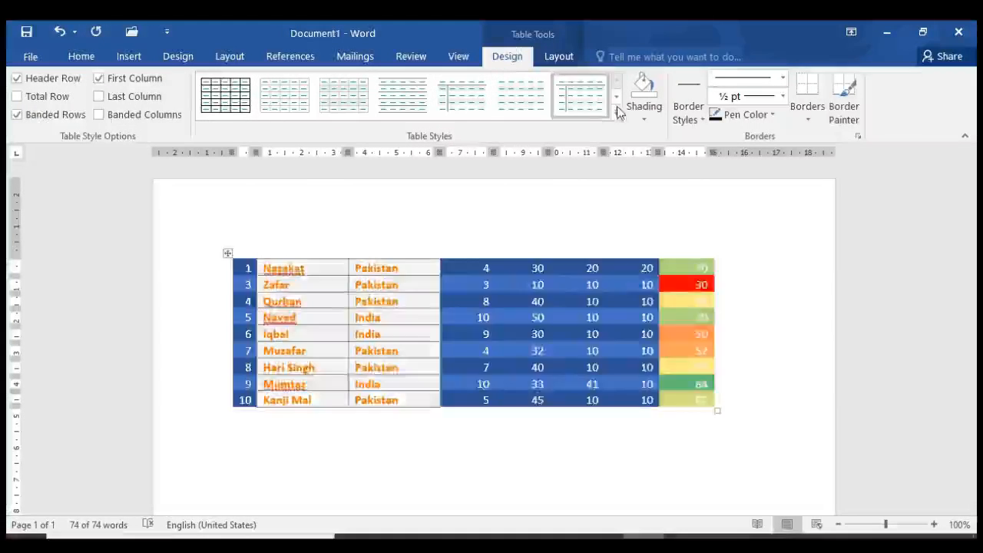
click(618, 97)
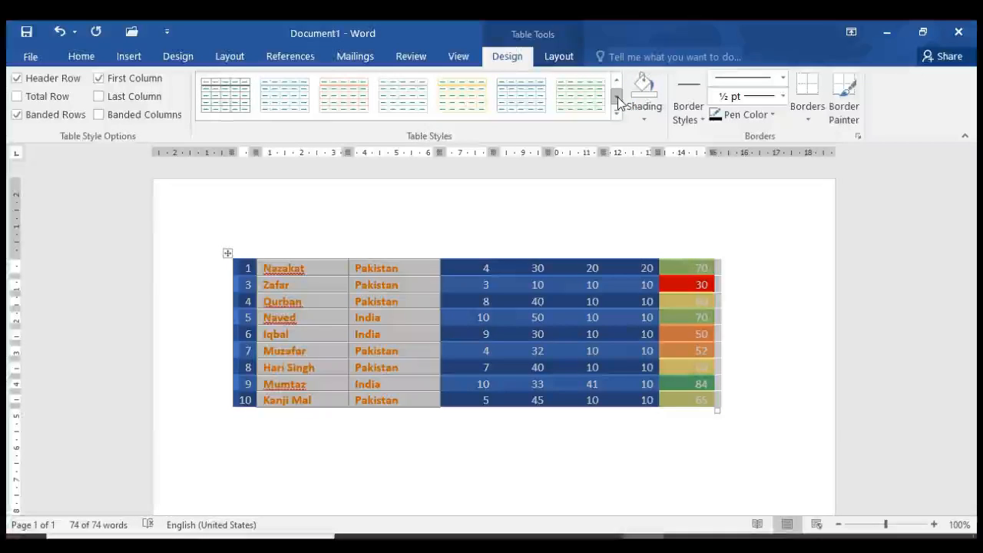
click(618, 97)
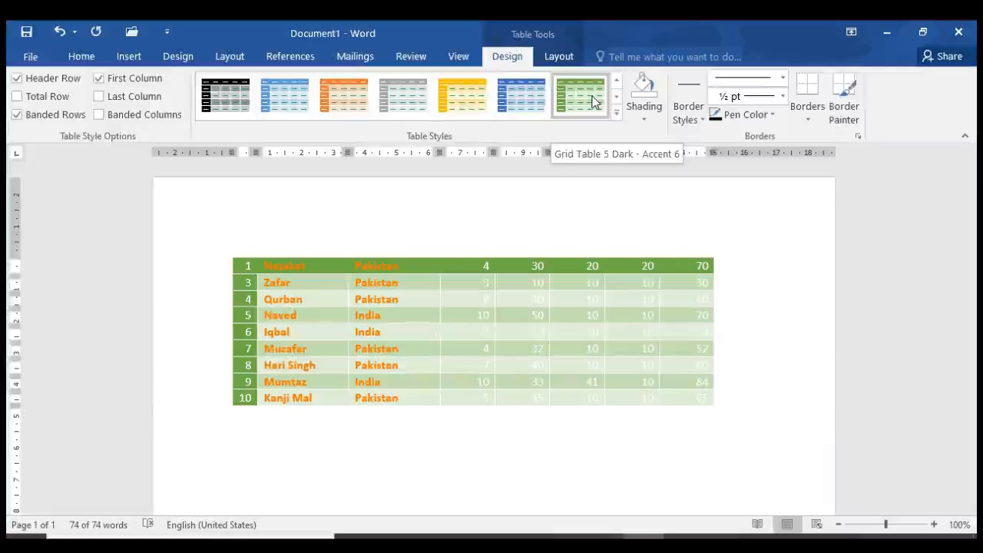
click(592, 102)
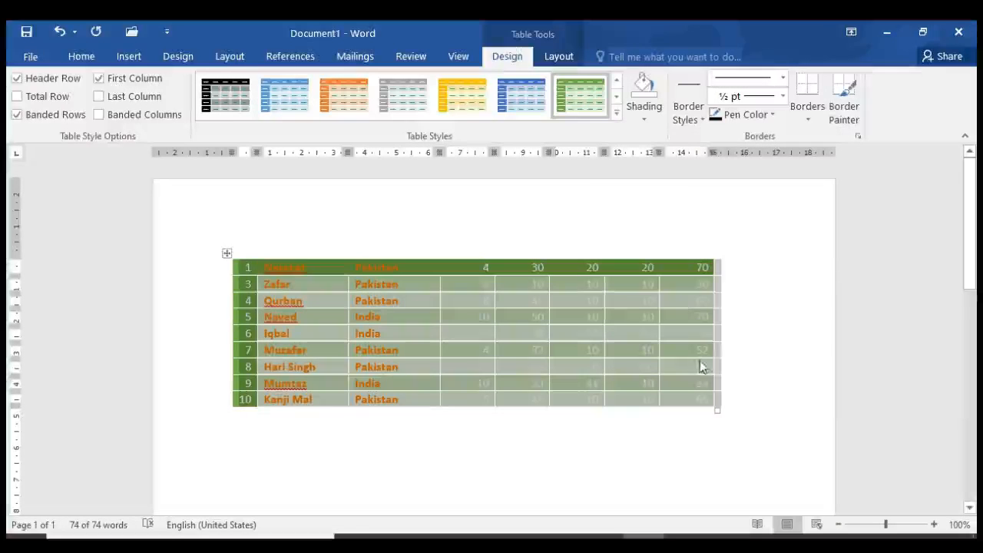
Step: Change the table to the orange Grid Table 5 Dark style
click(934, 525)
click(934, 525)
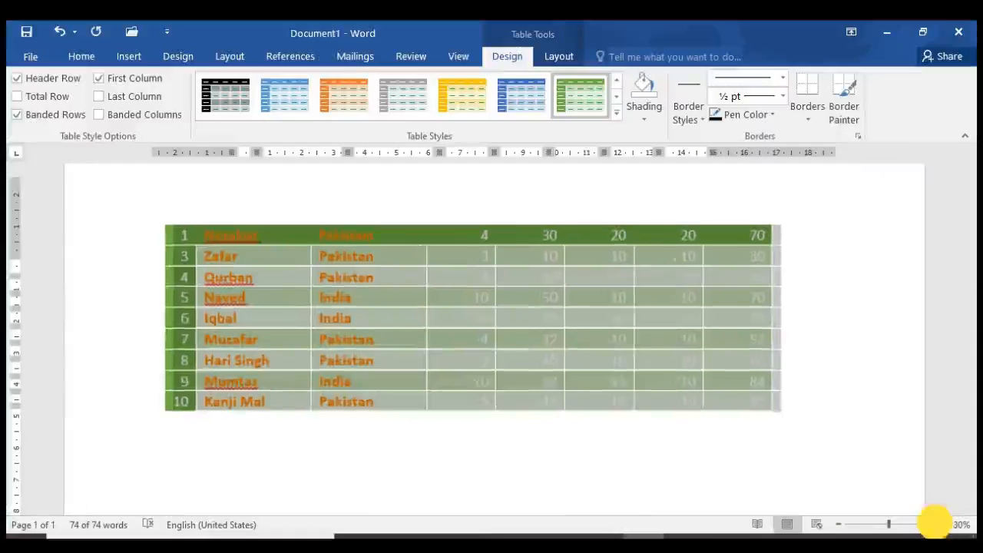
click(934, 524)
click(934, 524)
click(934, 524)
click(934, 525)
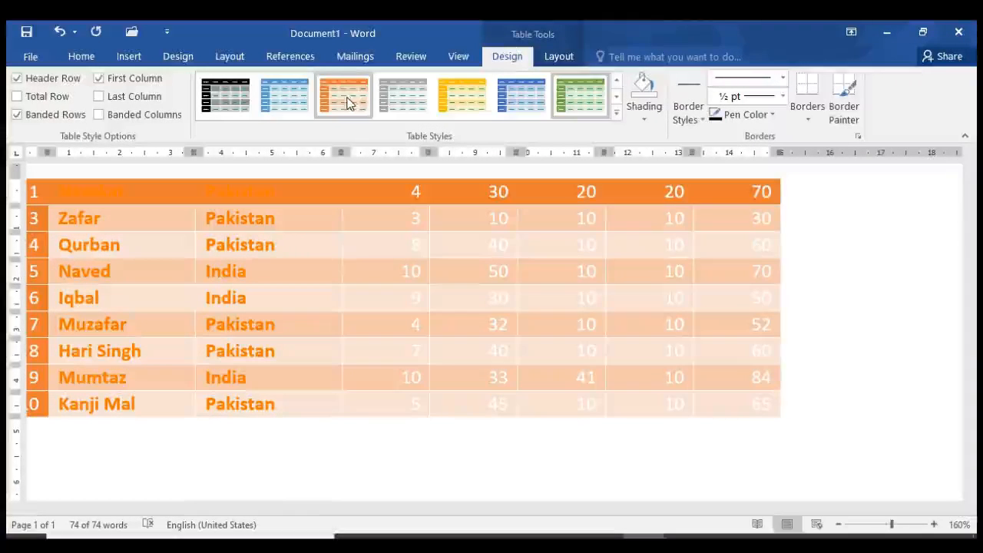
click(346, 103)
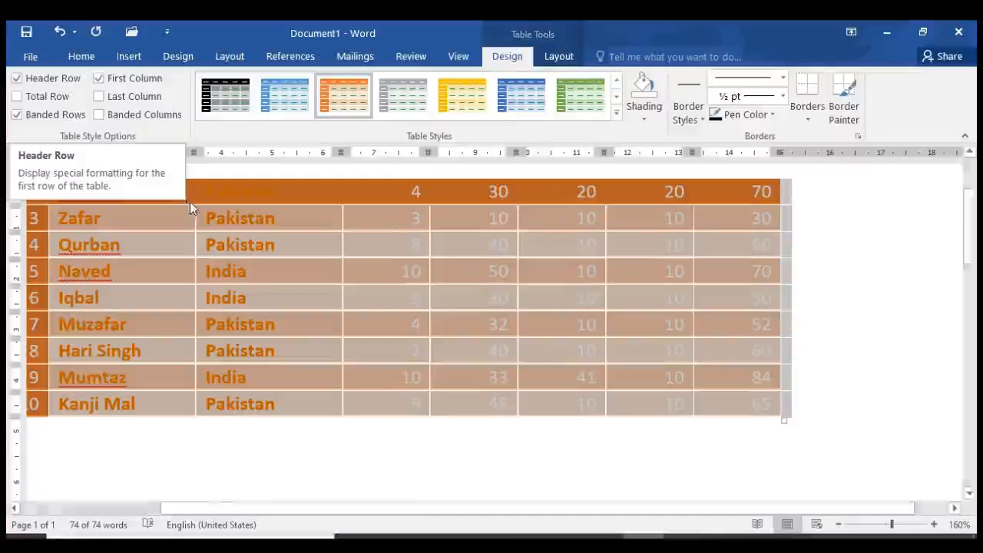
Step: Turn the table's Header Row formatting off and back on to compare the first row
click(17, 78)
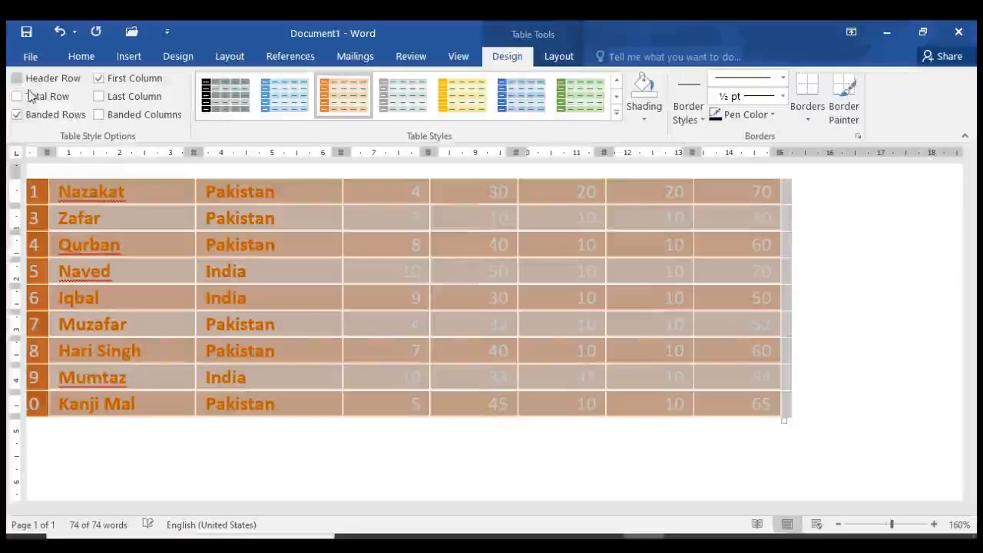
scroll(235, 244, up, 3)
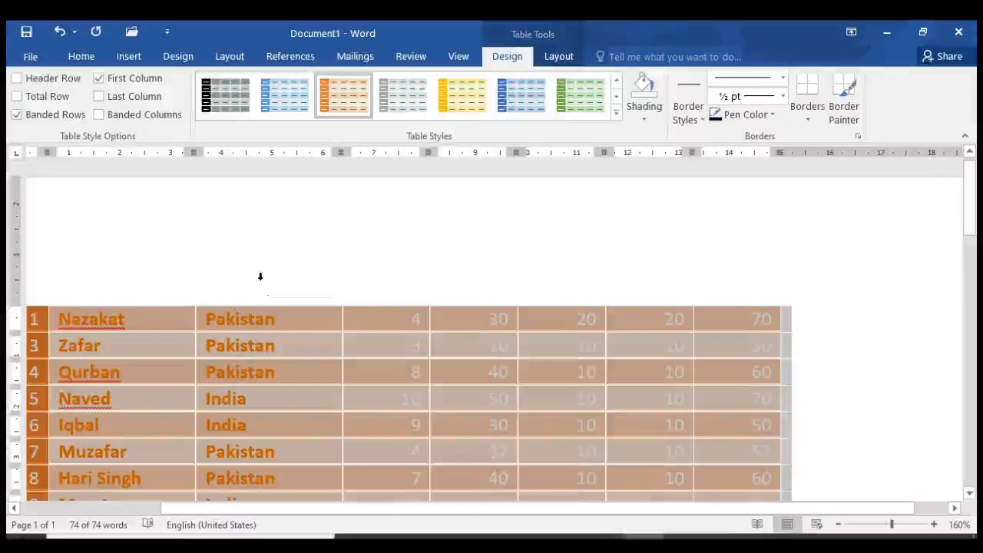
click(209, 372)
click(138, 328)
click(138, 315)
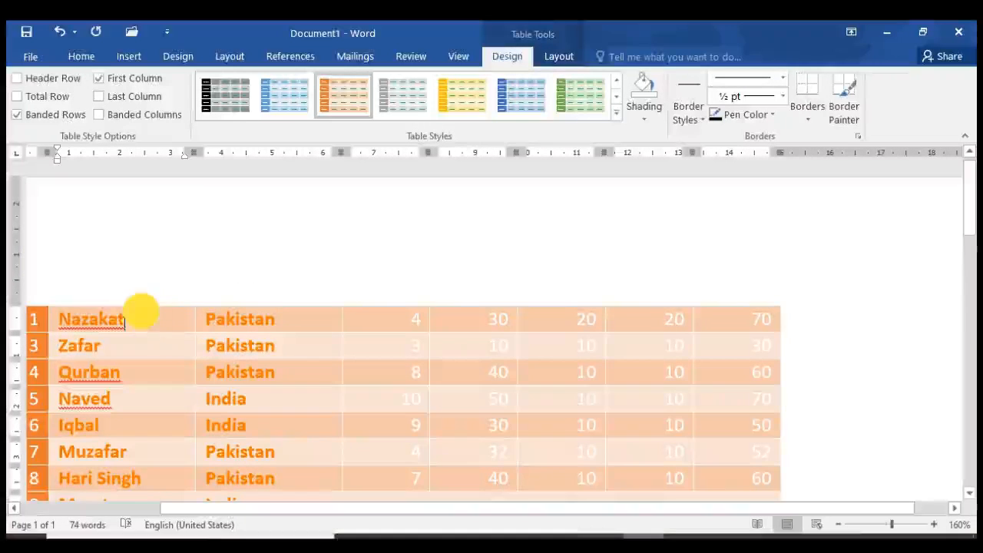
click(18, 79)
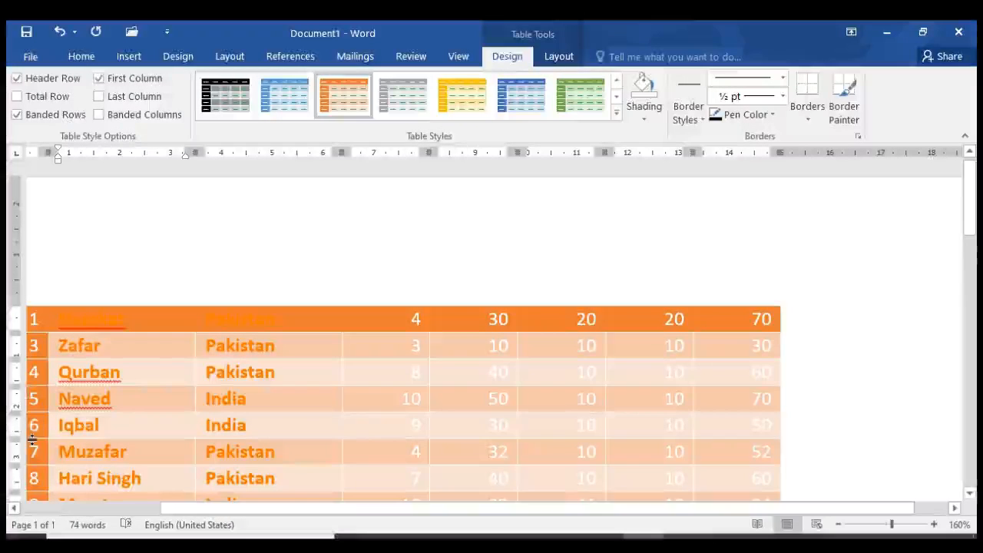
Step: Turn off the First Column and Header Row formatting of the table
drag(168, 508, 84, 507)
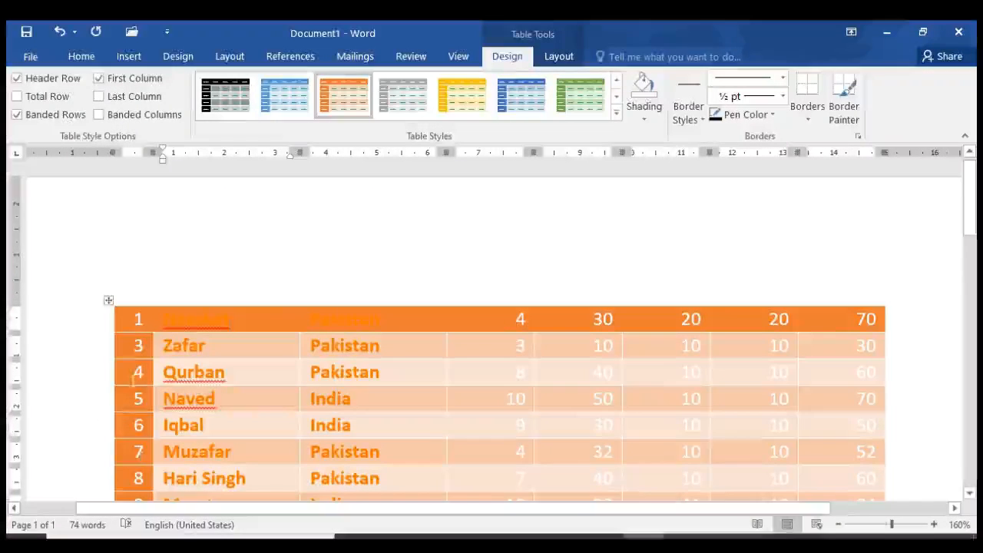
click(115, 80)
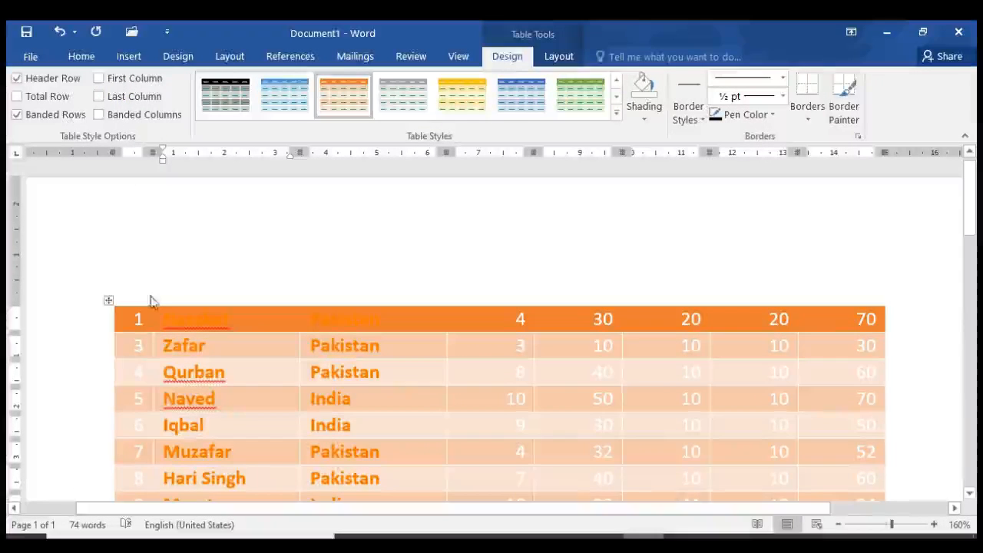
click(53, 79)
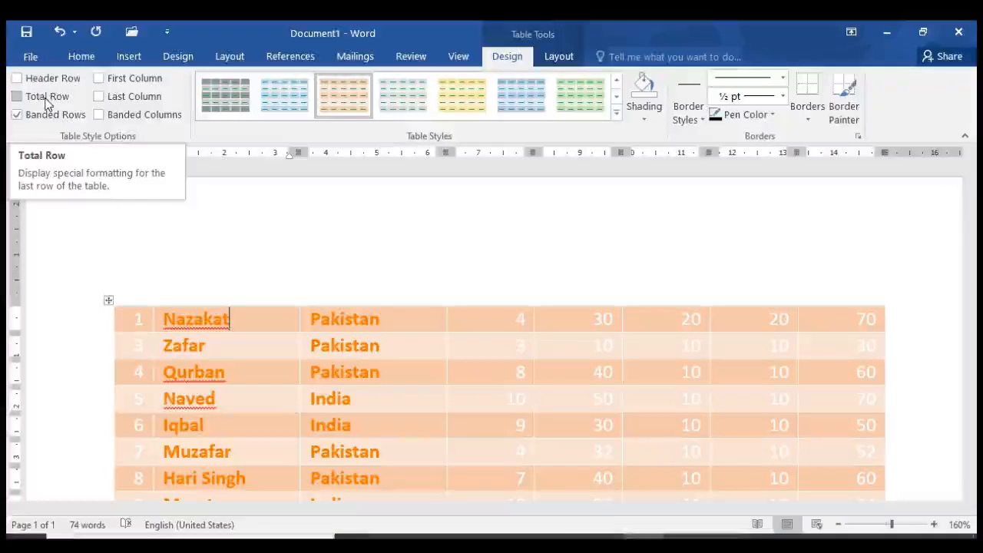
Step: Select the whole table and turn on its Total Row formatting
click(45, 98)
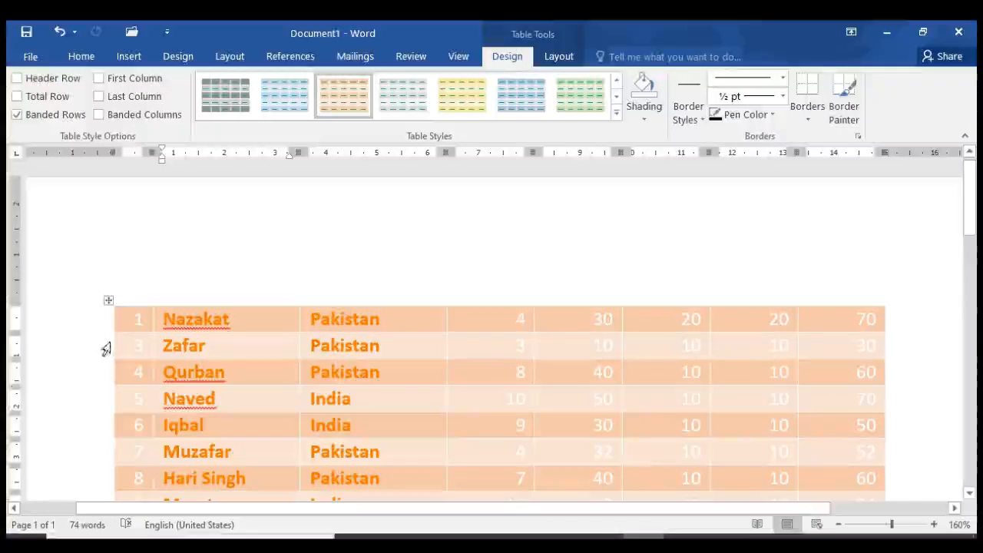
click(108, 300)
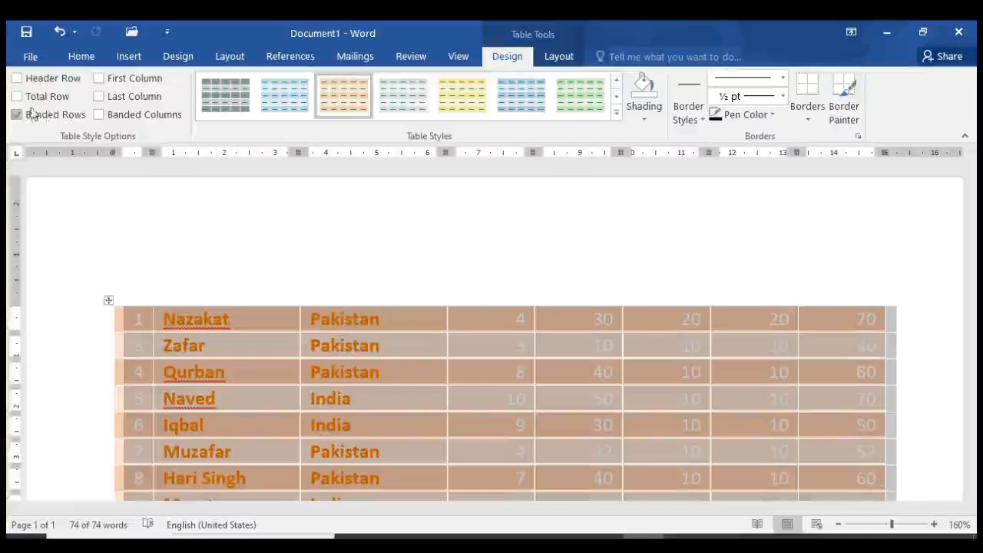
click(14, 98)
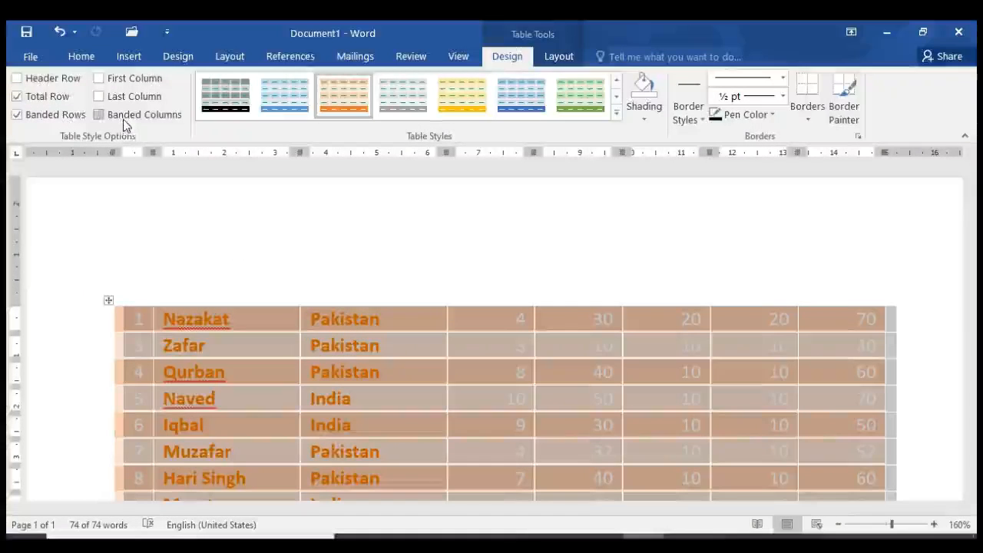
Step: Try other colour variants of the table style and apply the green Grid Table 5 Dark - Accent 6
click(281, 96)
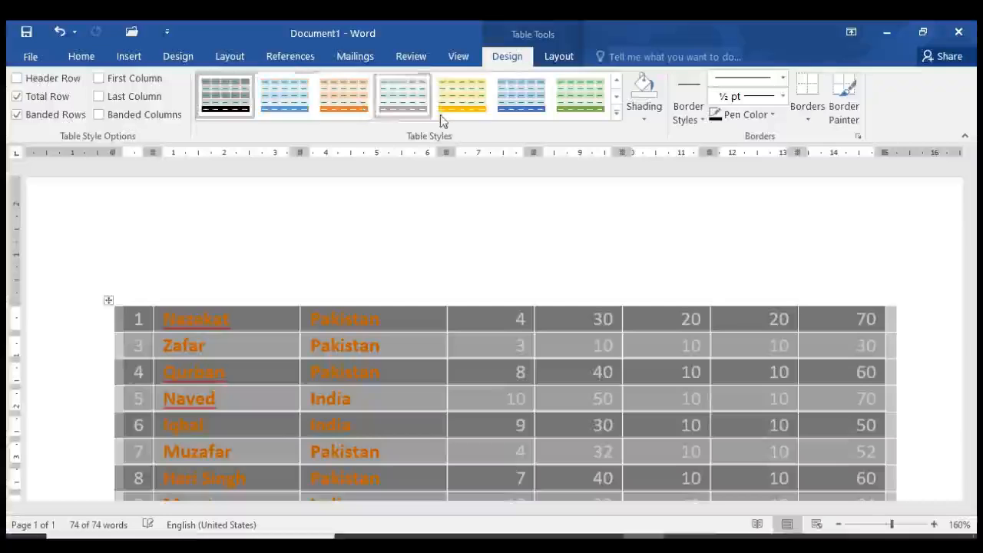
click(460, 93)
click(578, 99)
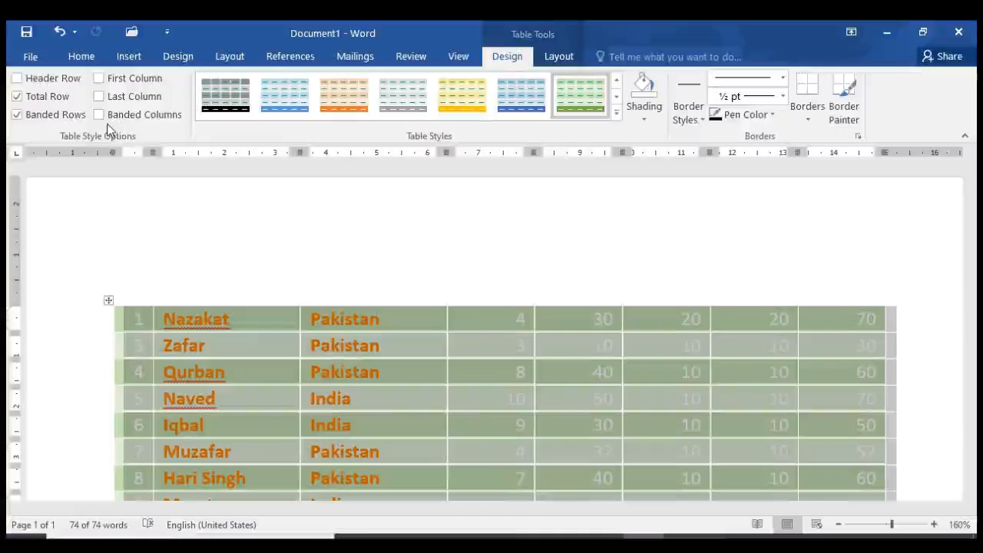
Step: Toggle Banded Rows off and back on, and turn on Banded Columns for the table
click(17, 114)
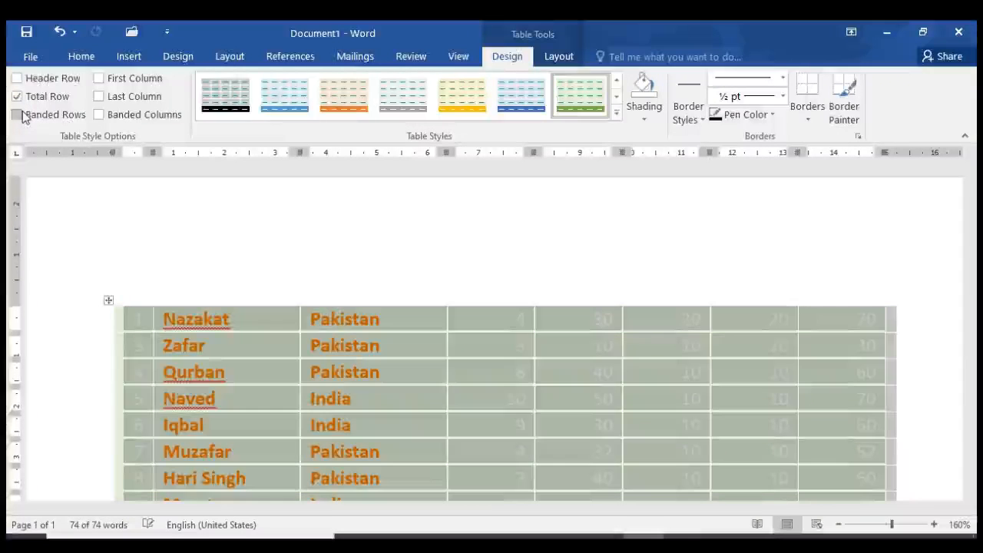
click(18, 116)
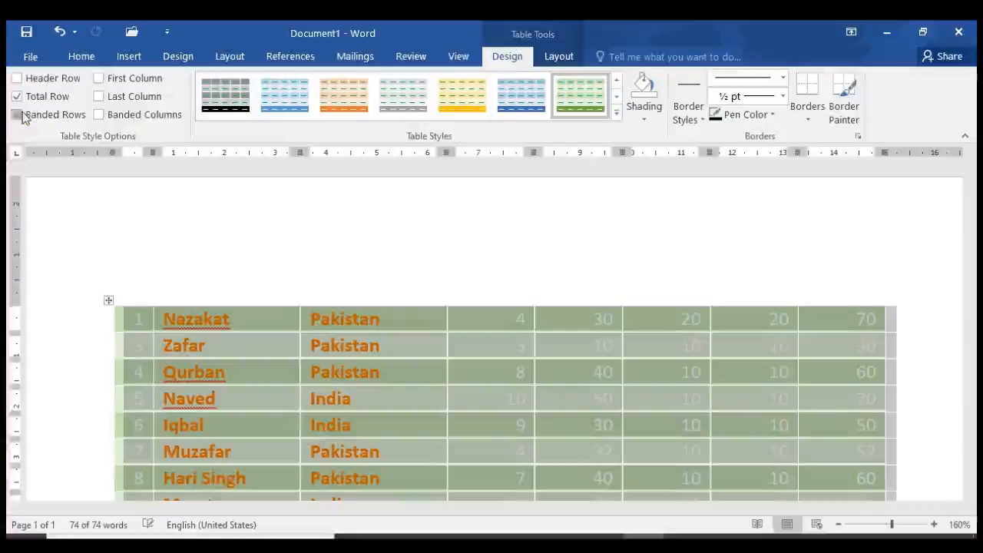
click(140, 116)
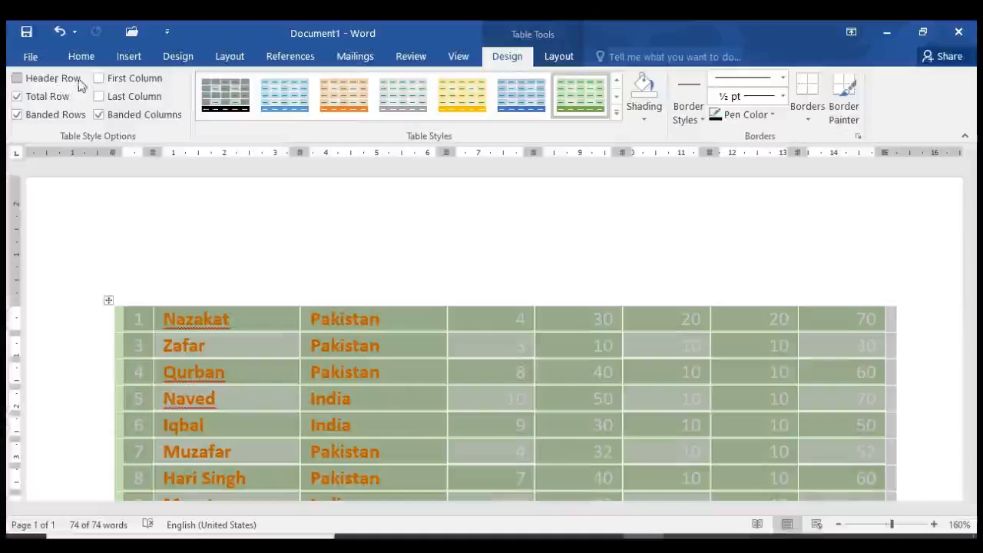
Step: Turn on the First Column, Last Column and Header Row formatting of the table
click(115, 79)
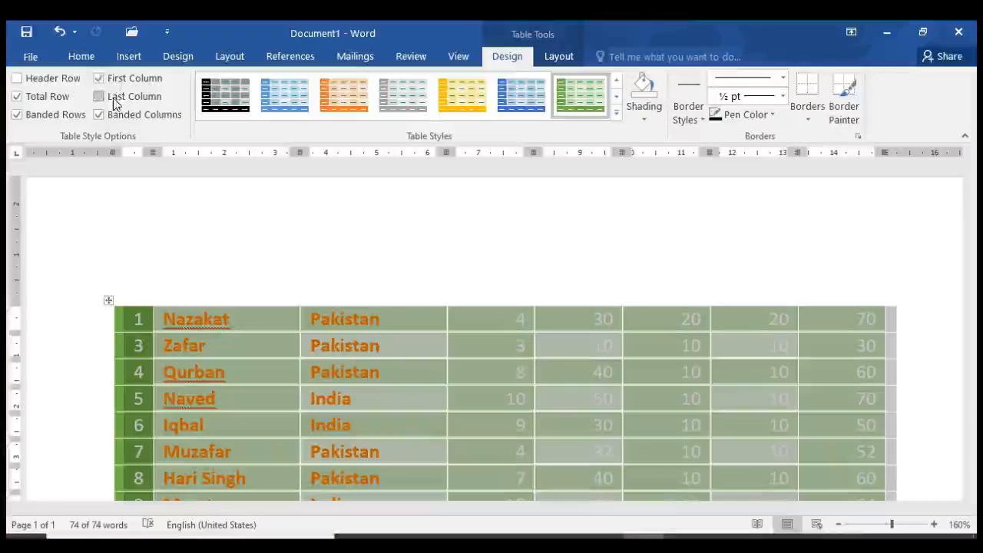
click(107, 102)
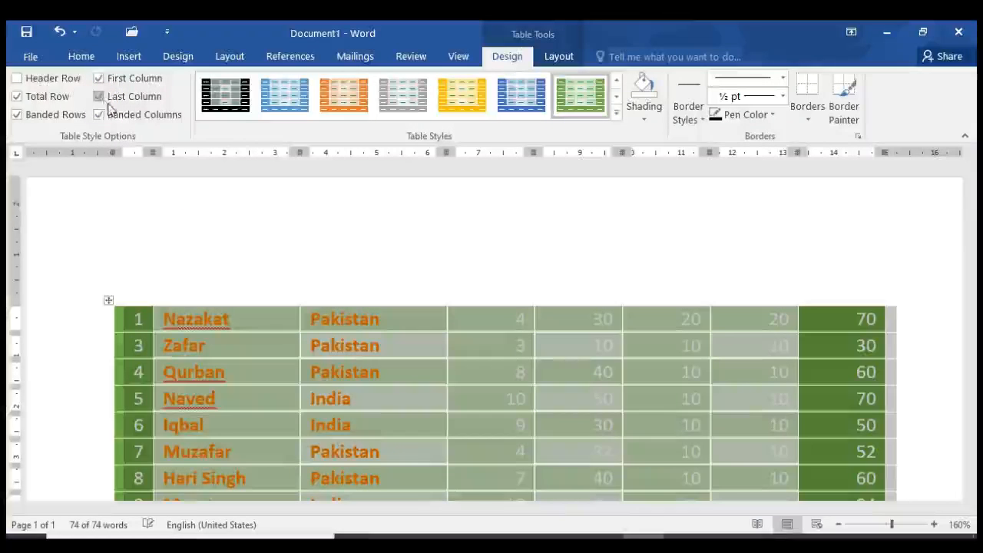
click(29, 78)
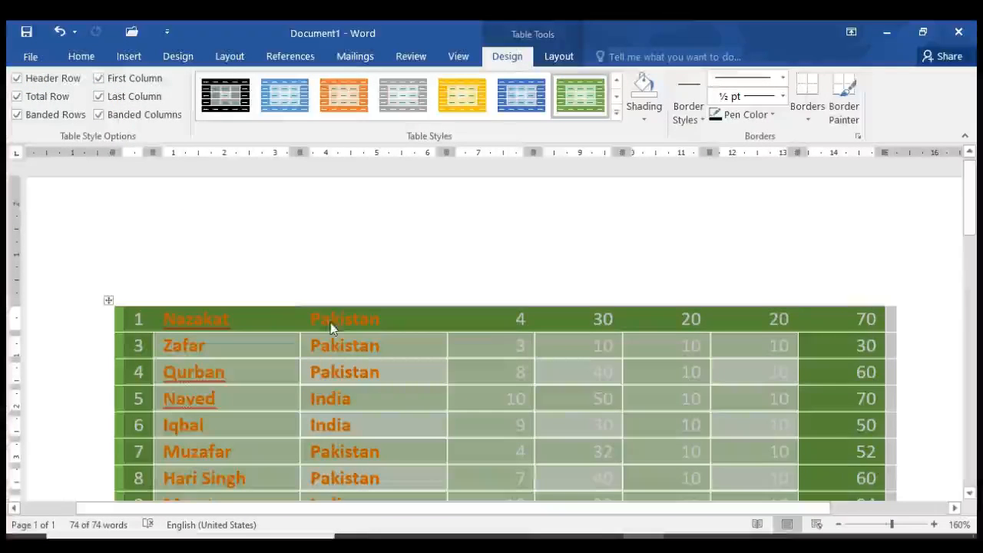
Step: Turn off the Last Column and Total Row formatting of the table
scroll(501, 432, down, 2)
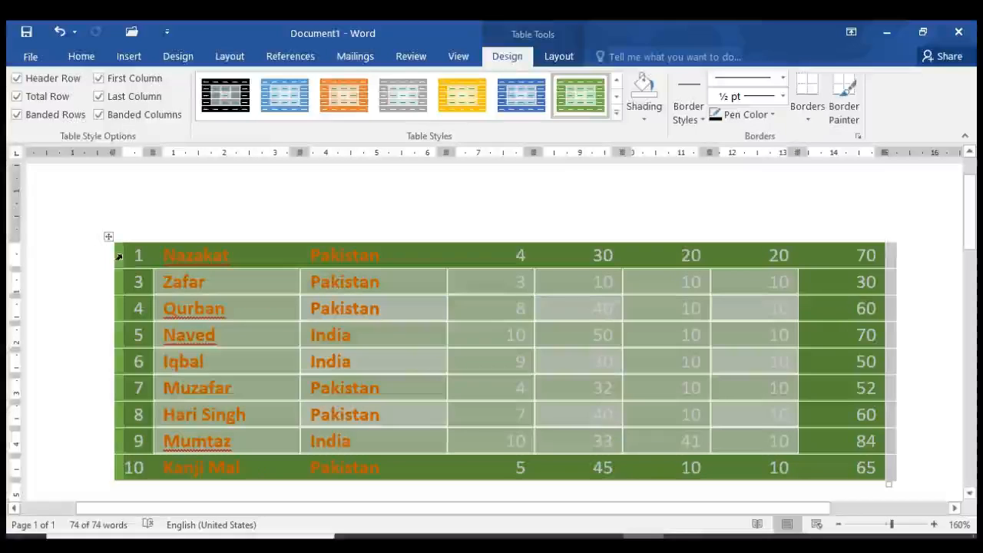
click(99, 98)
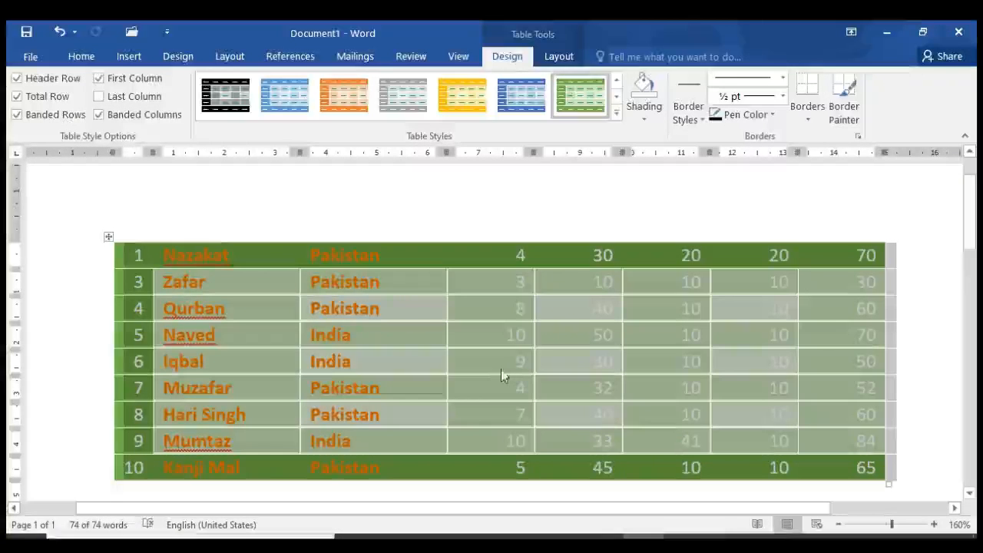
click(17, 97)
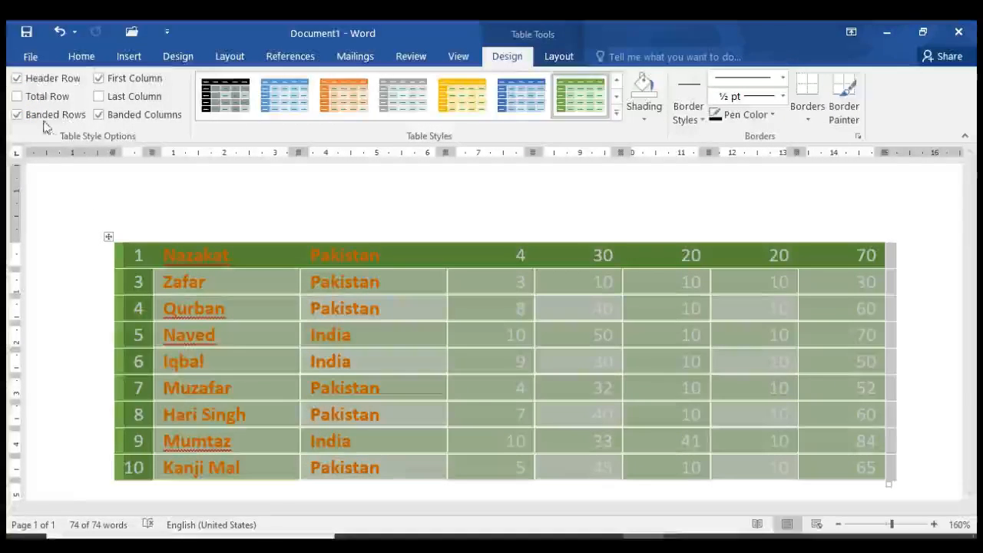
Step: Turn on the Total Row and Last Column formatting of the table and show the available shading colours
click(31, 99)
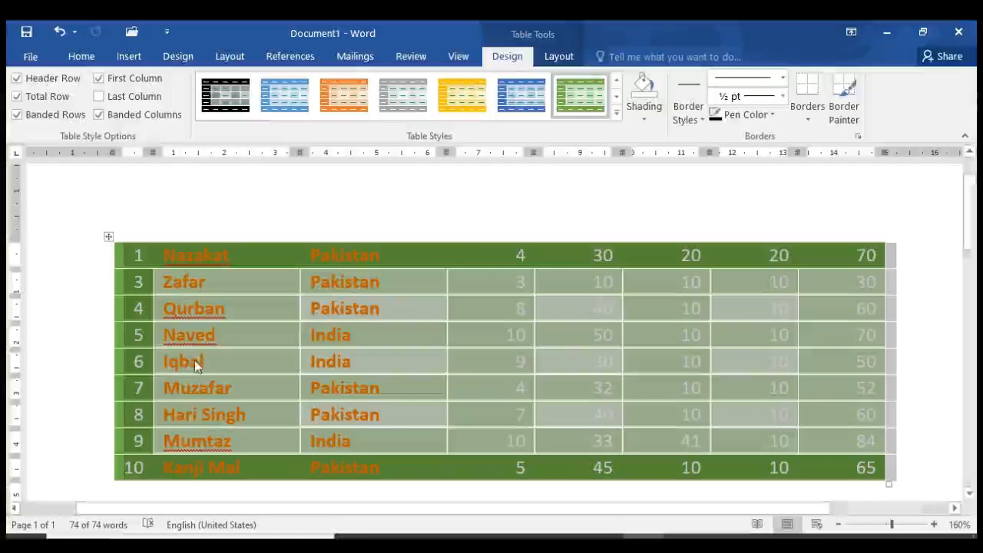
click(127, 95)
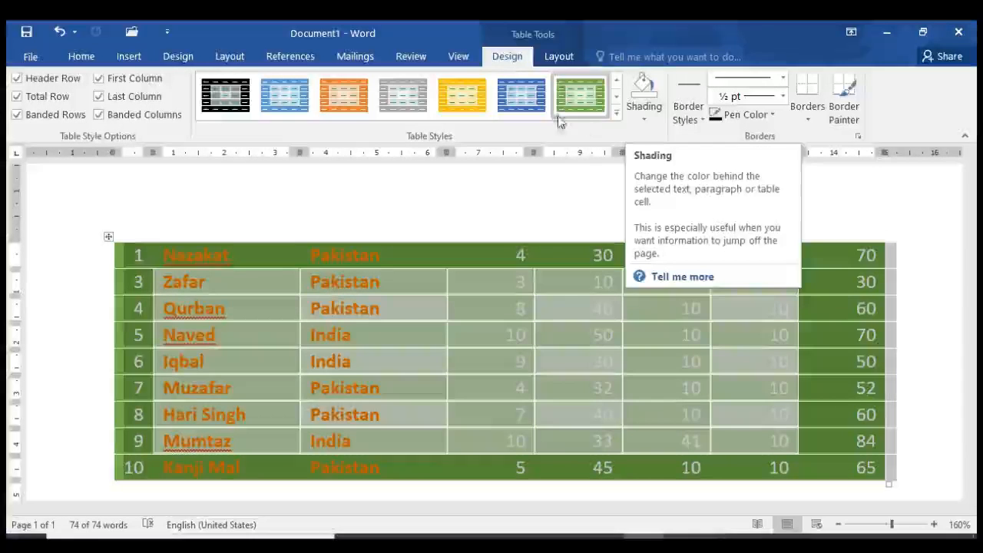
click(616, 96)
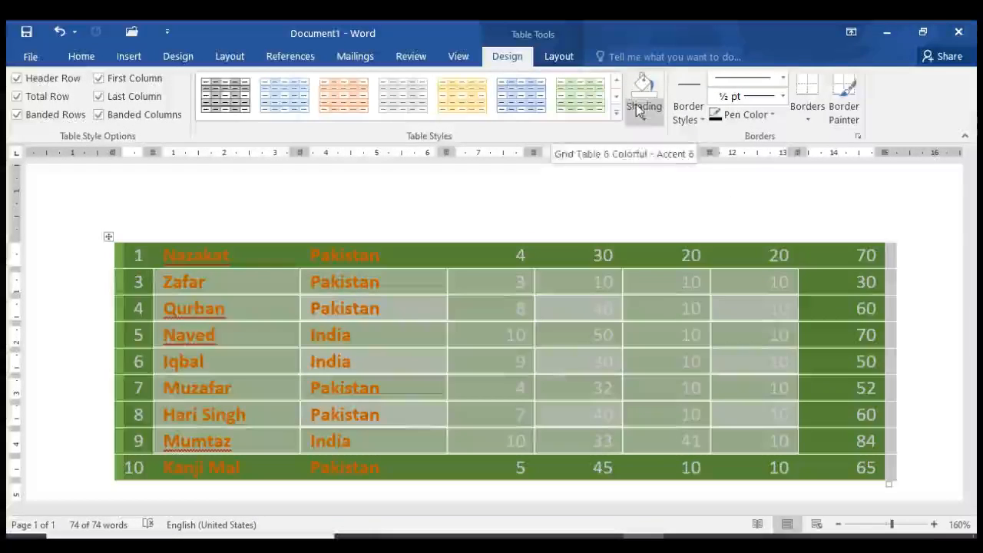
click(642, 118)
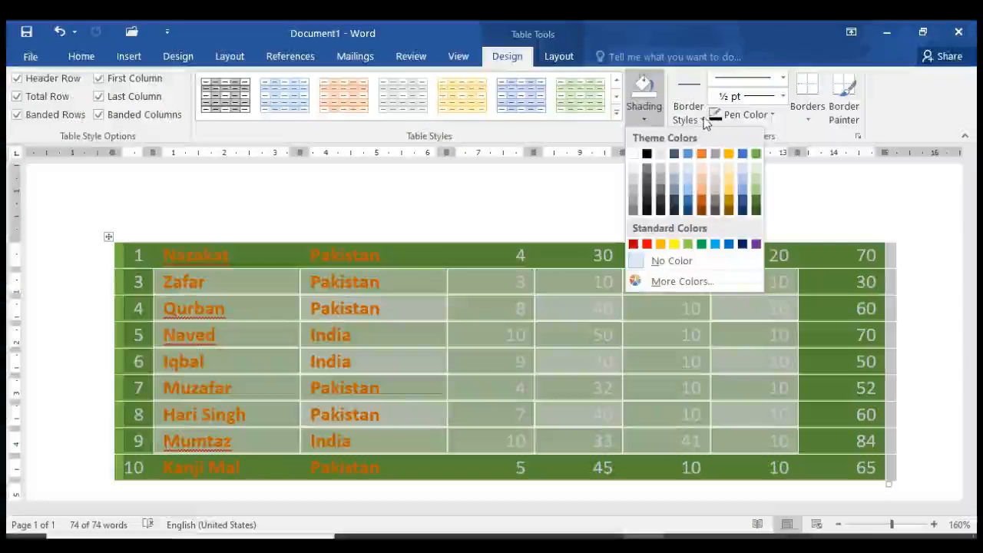
Step: Set the border pen to the blue double-line theme border, then change its line style to a 3 pt multi-line style
click(704, 121)
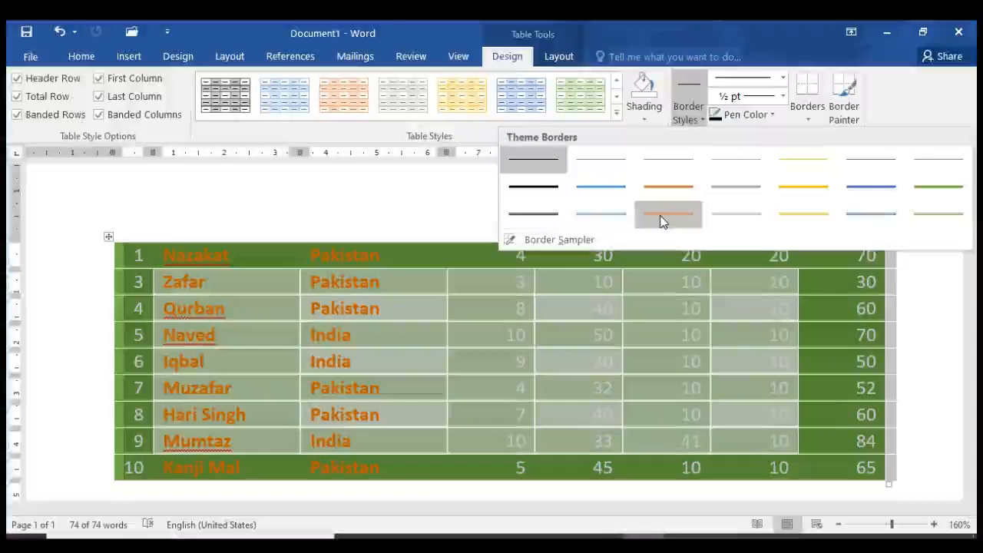
click(619, 222)
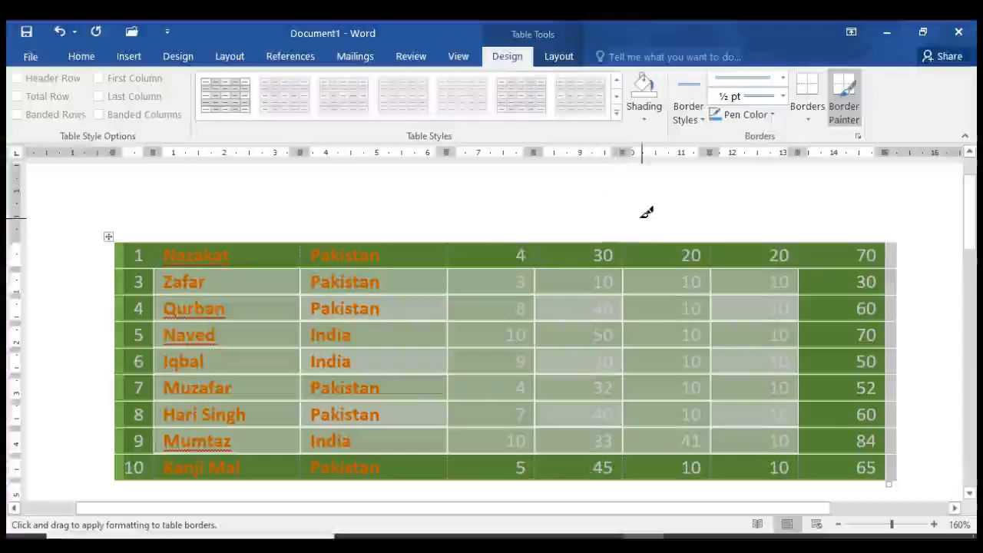
click(775, 77)
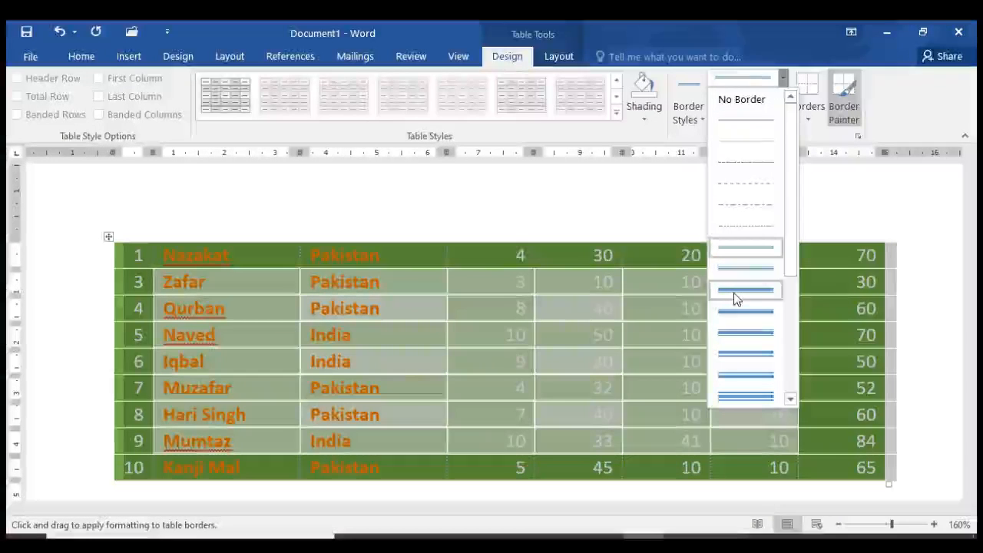
click(739, 378)
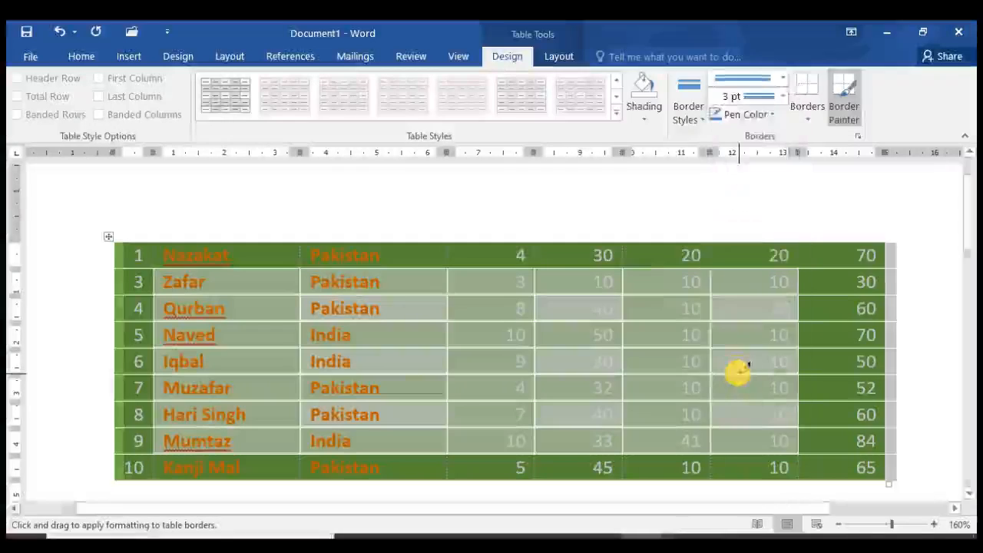
Step: Apply the blue 3 pt multi-line border to the outside edges of the whole table
click(807, 115)
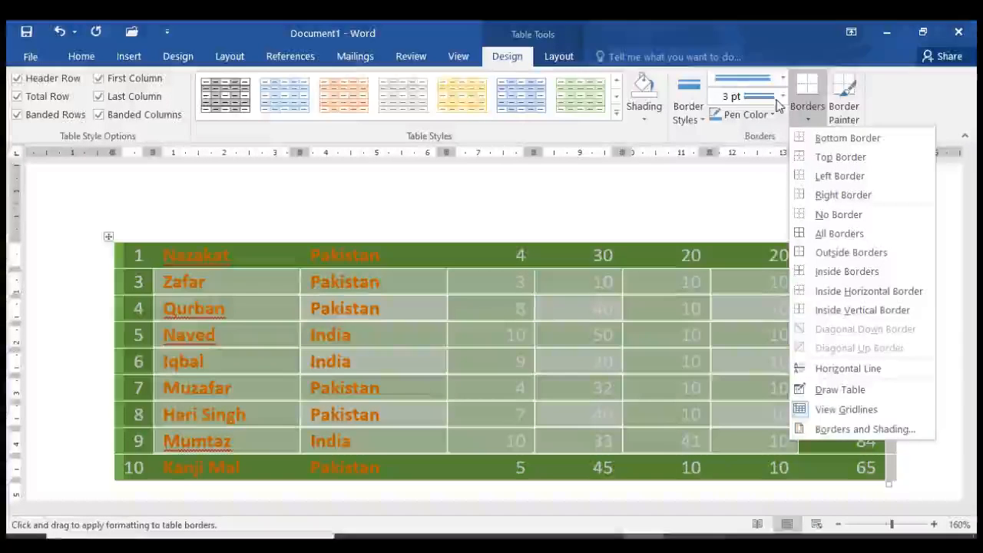
click(743, 80)
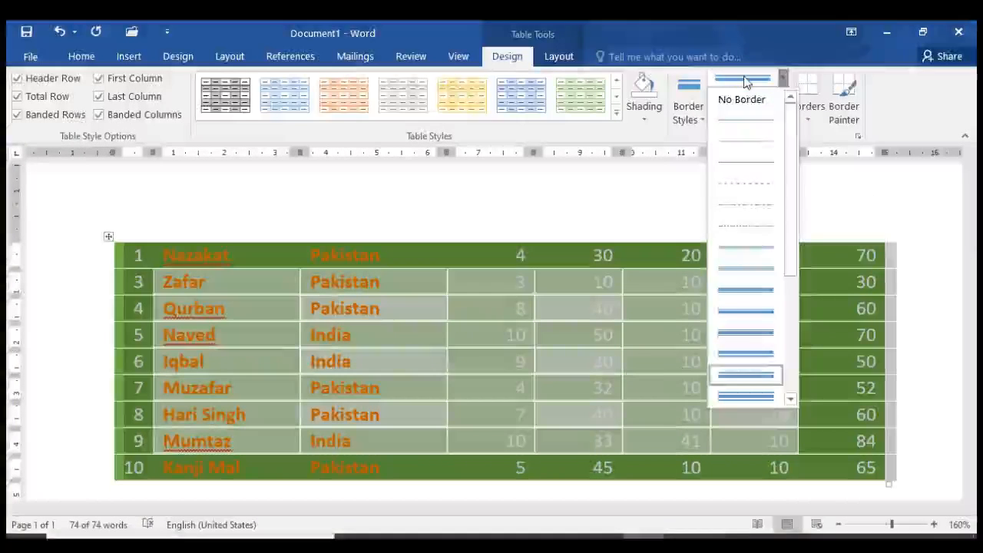
click(746, 82)
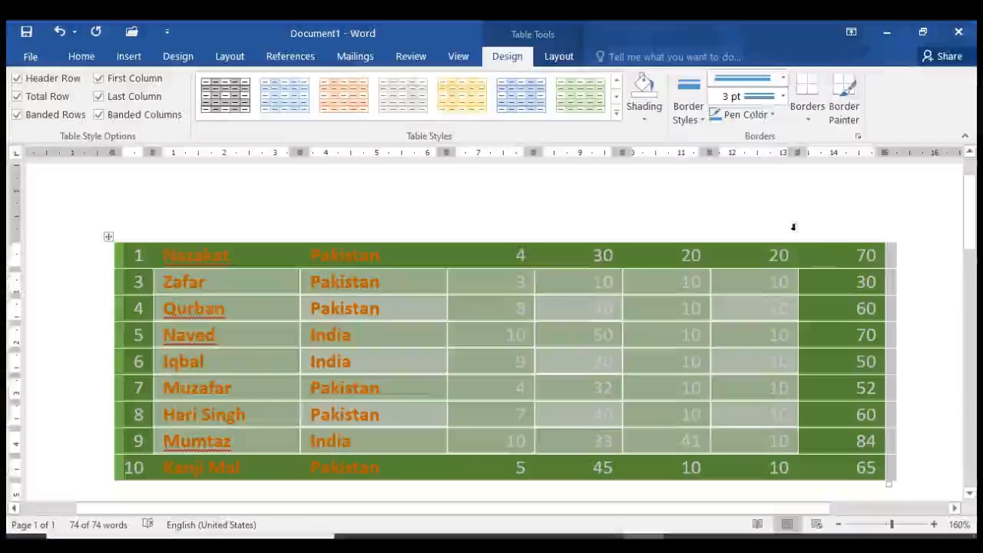
click(806, 112)
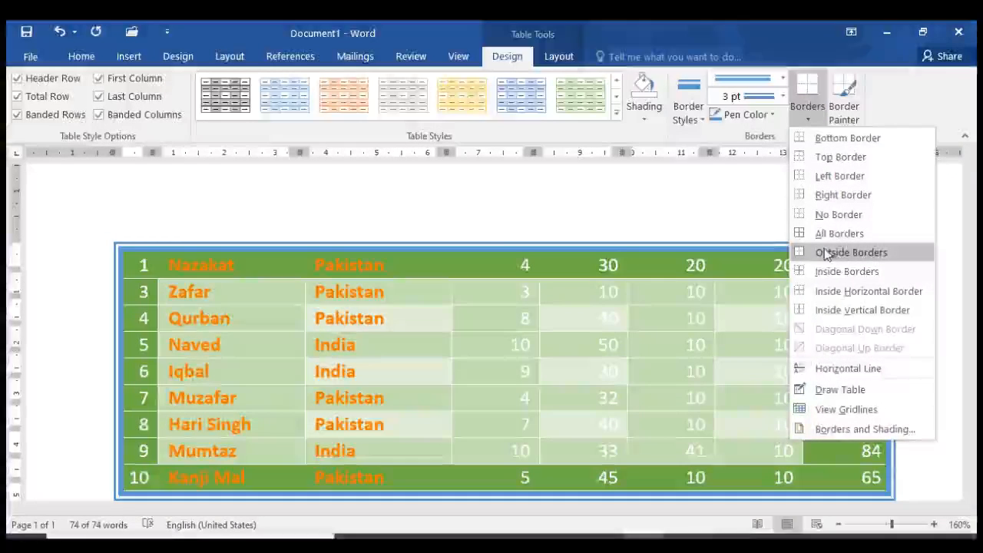
click(826, 249)
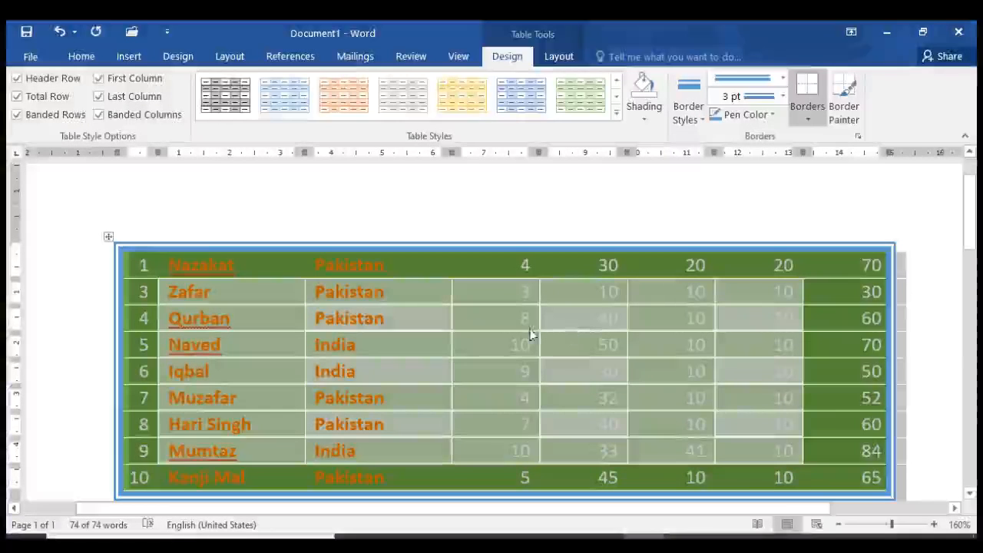
Step: Choose the thin blue double-line theme border at ½ pt and apply it to all inside borders of the table
click(699, 119)
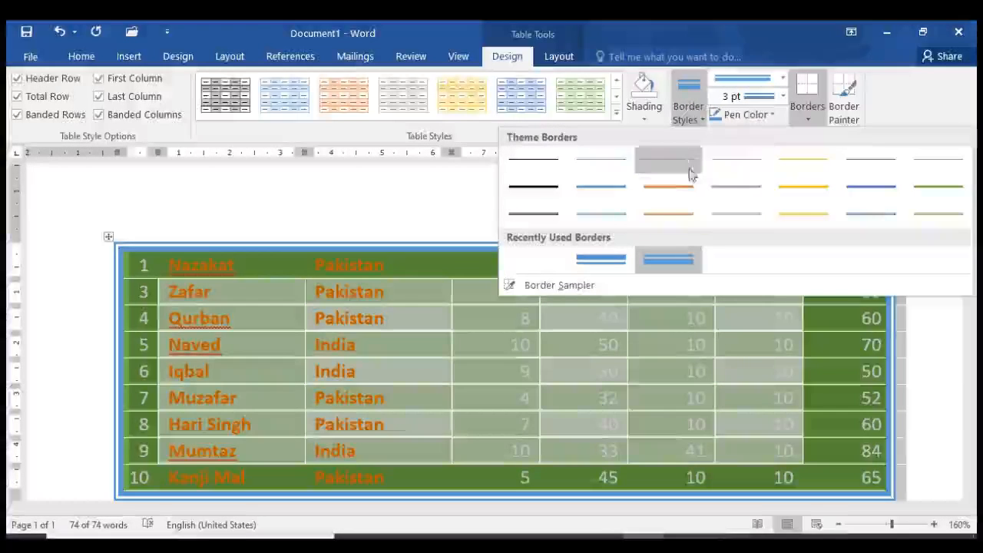
click(605, 209)
click(780, 76)
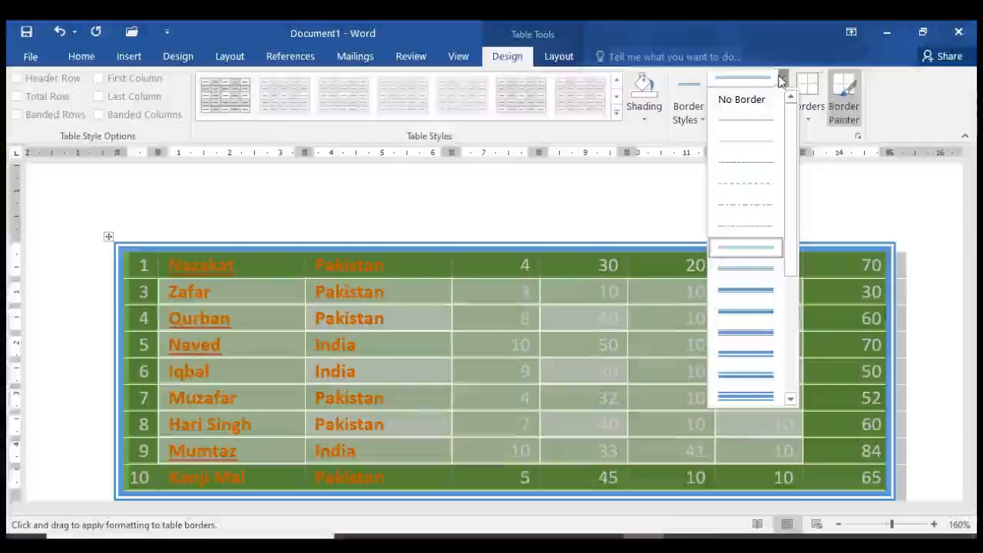
click(779, 76)
click(783, 97)
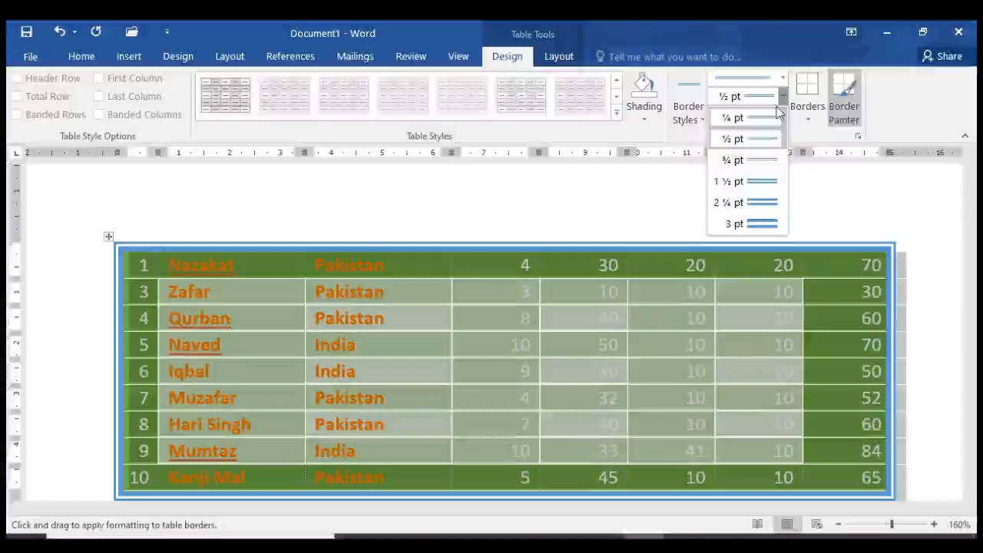
click(780, 101)
click(807, 119)
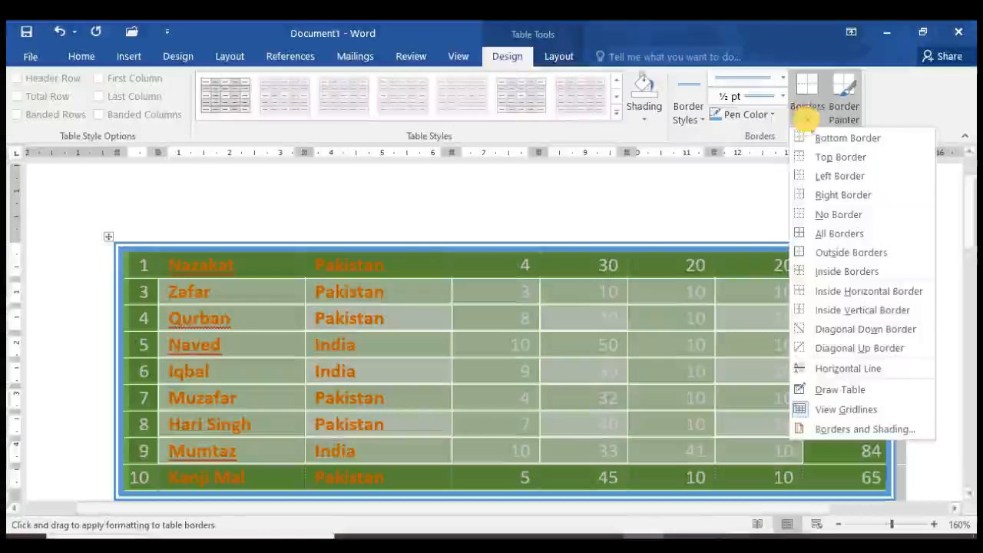
click(831, 271)
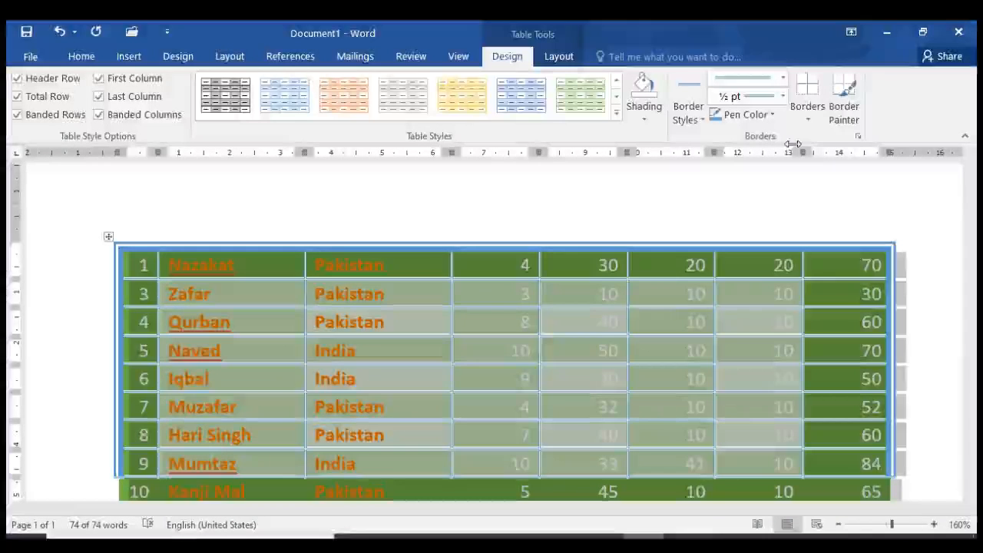
Step: Set the border pen to a double line in red with a 1 ½ pt line weight
click(696, 122)
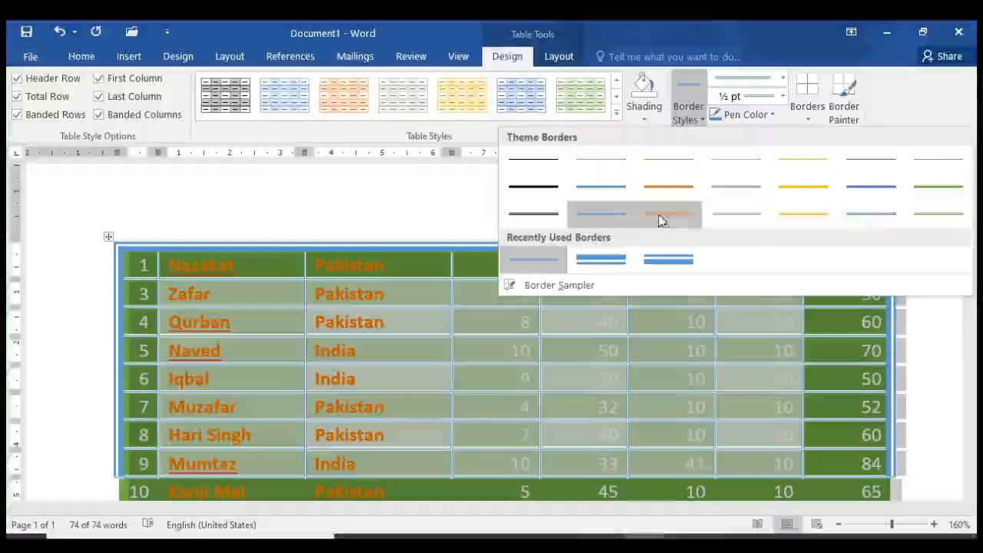
click(538, 214)
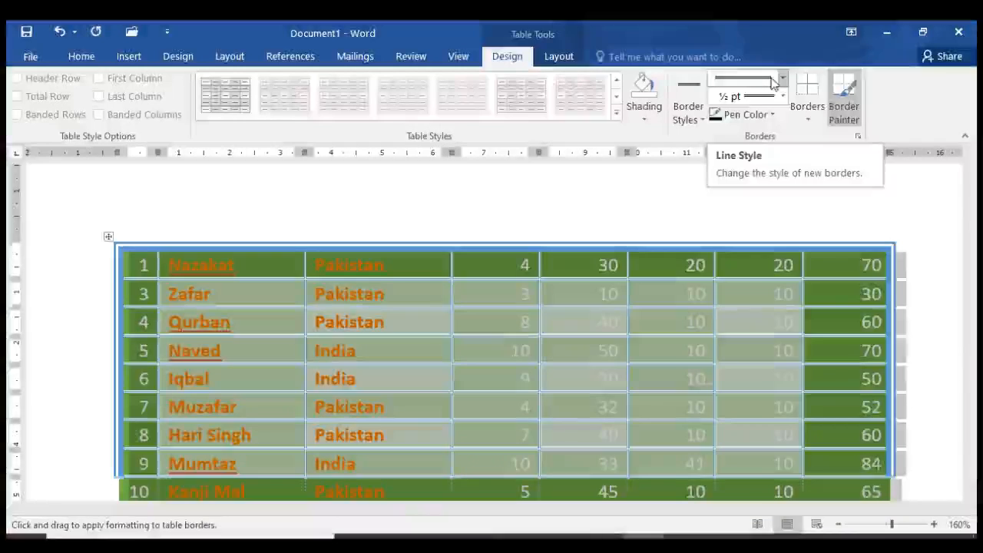
click(772, 119)
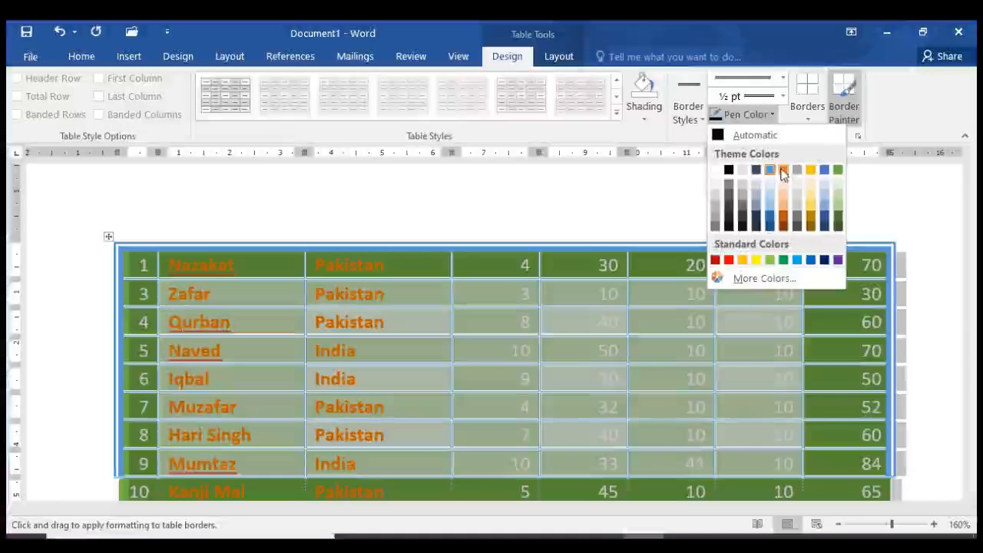
click(728, 260)
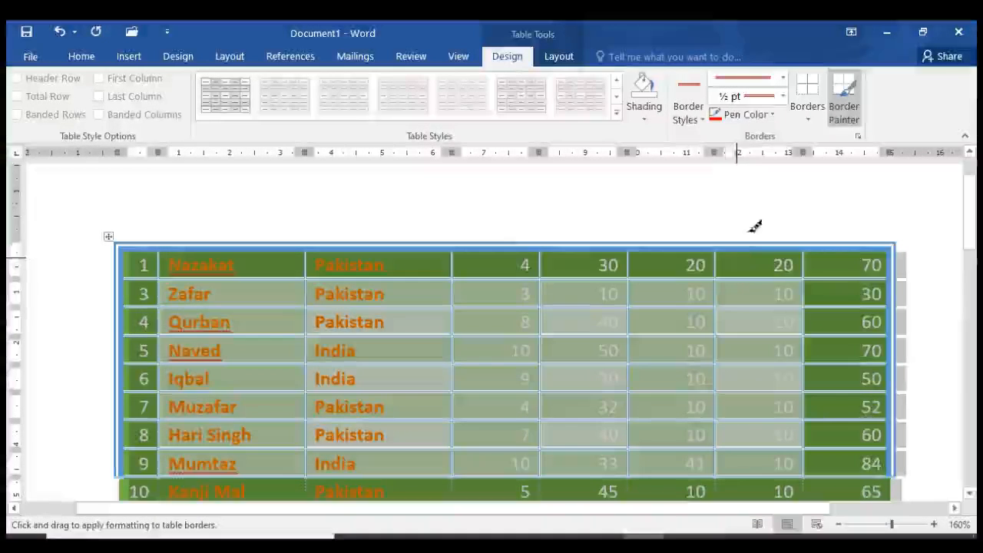
click(782, 97)
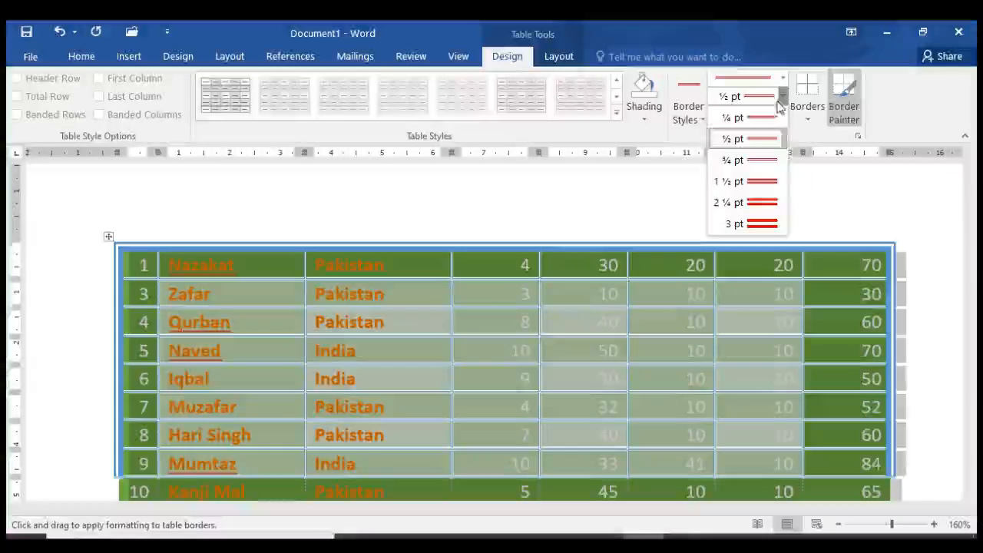
click(760, 181)
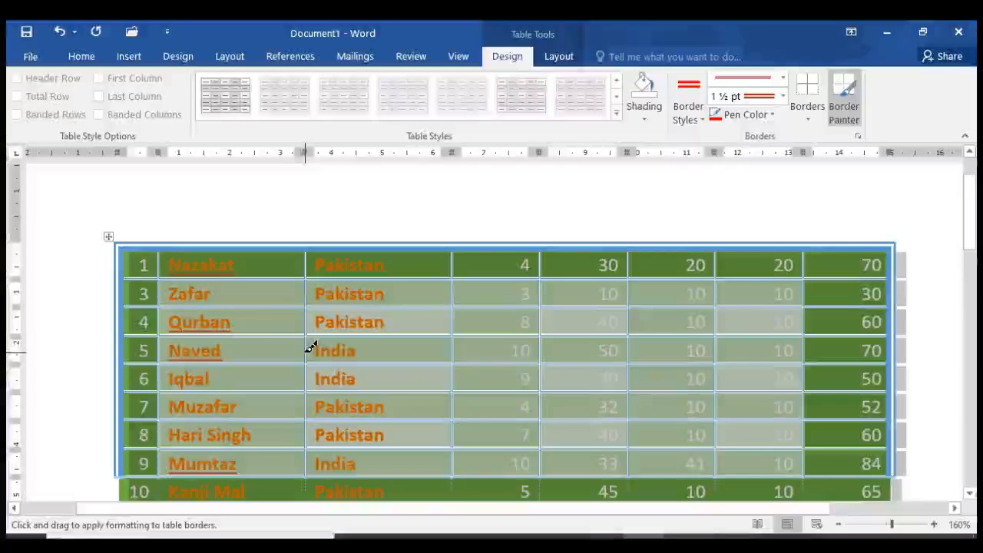
Step: Paint red double borders around the two India cells in rows 5 and 6, undoing the stray segment beside rows 7 and 8
drag(310, 347, 313, 373)
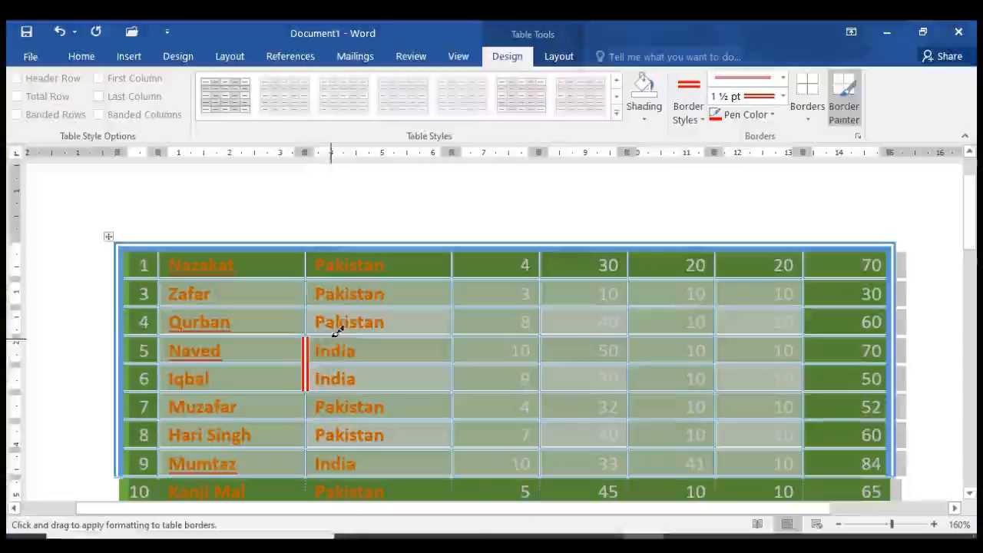
click(338, 332)
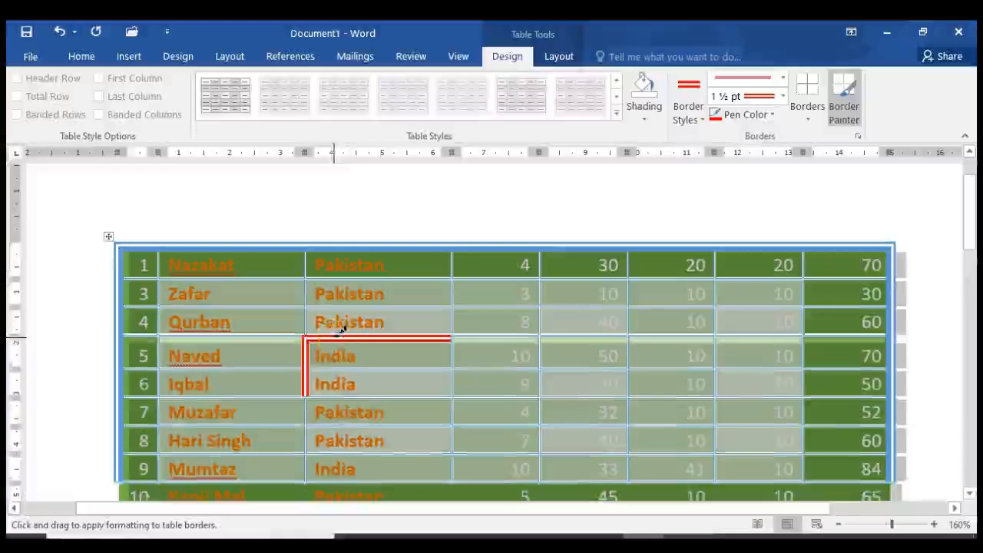
click(456, 353)
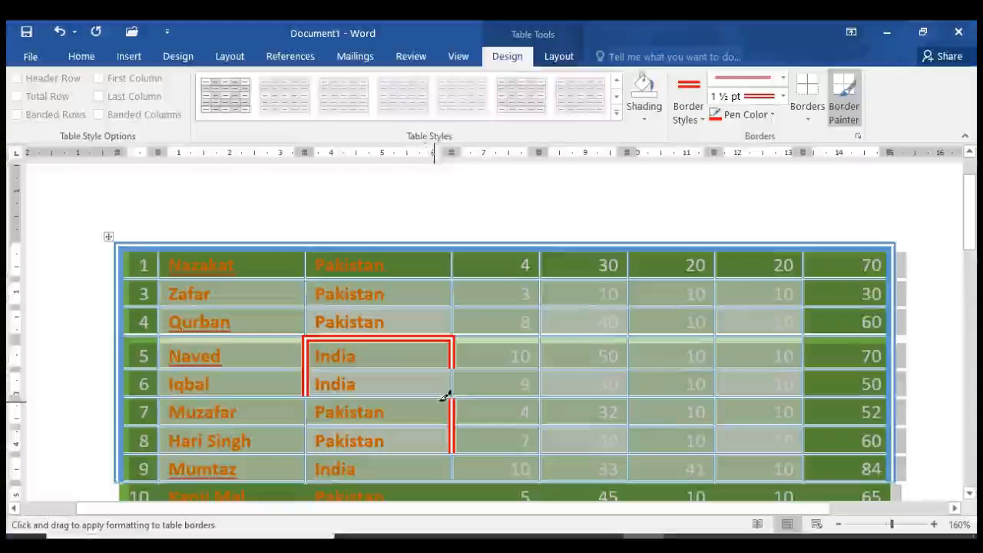
click(457, 384)
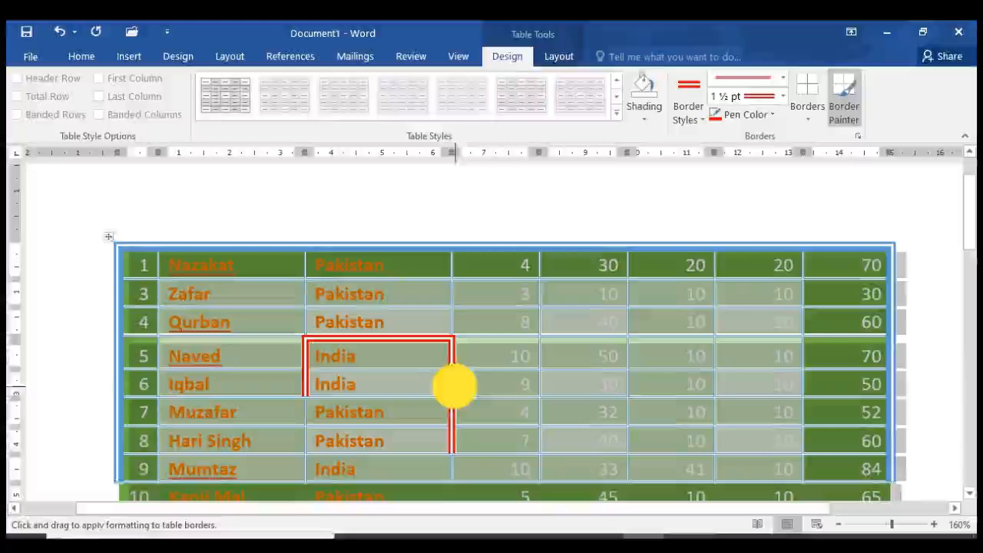
click(412, 397)
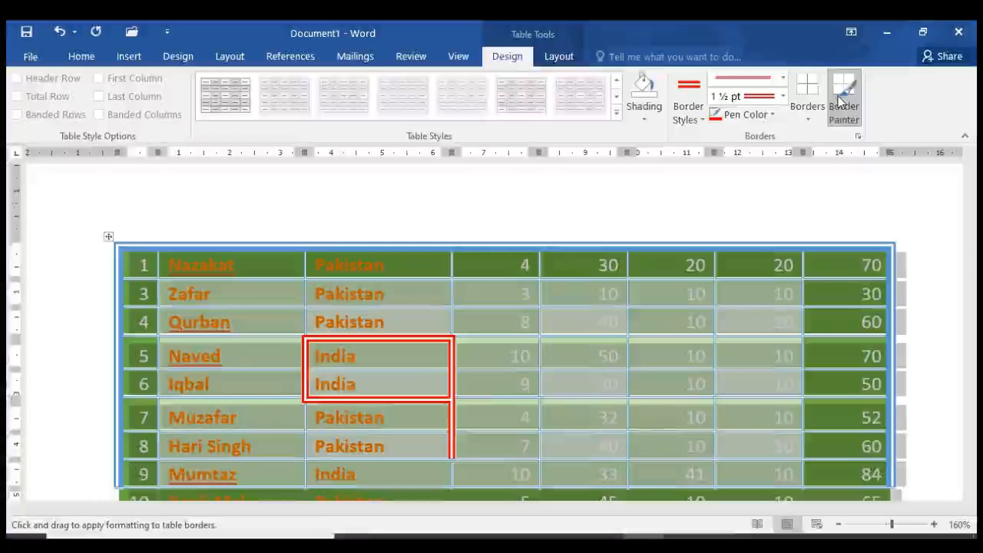
key(ctrl+z)
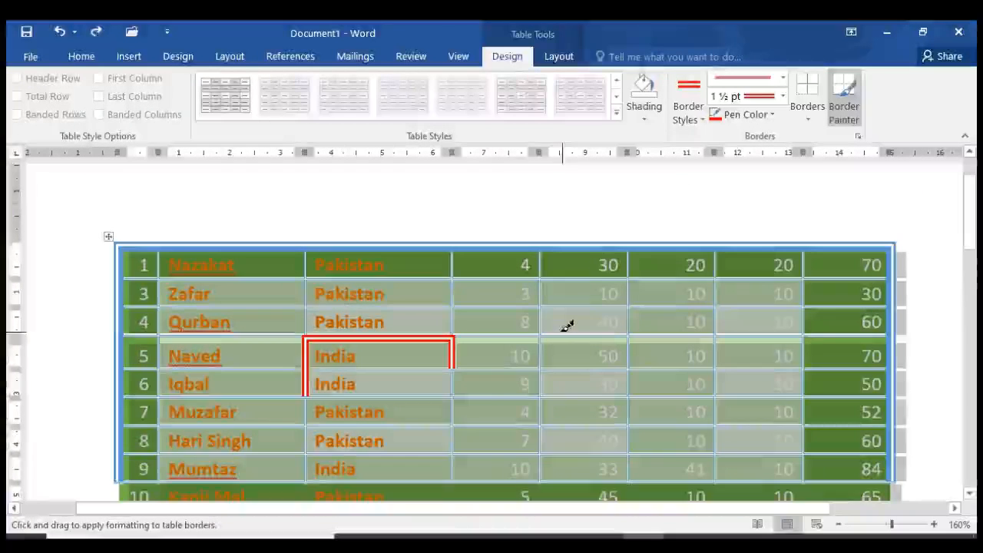
drag(442, 385, 412, 390)
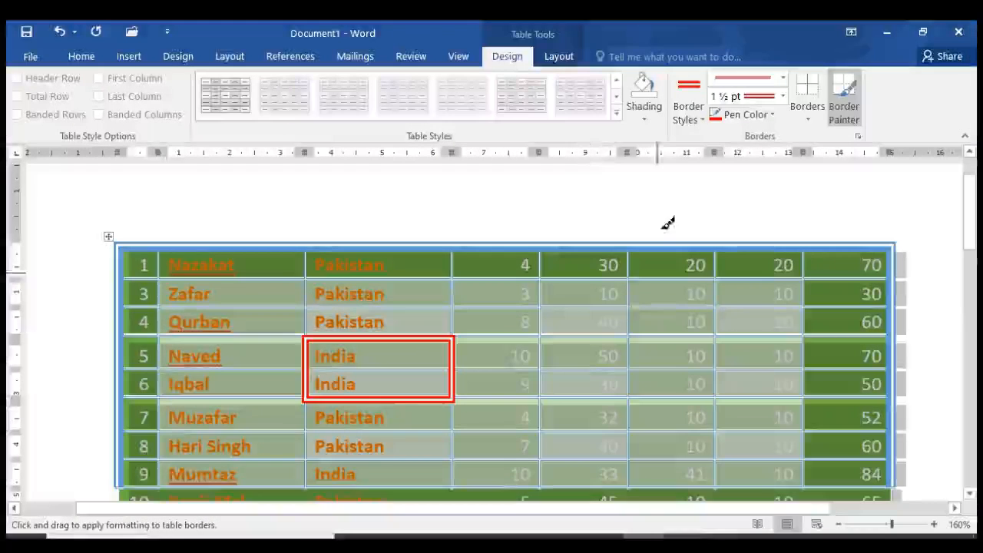